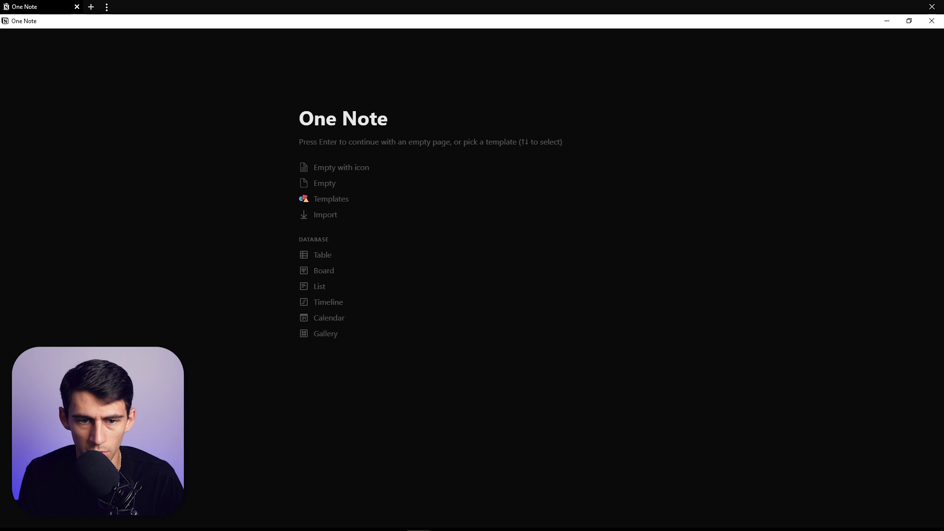
# - Finish the 'One Note Database' title, switch the page to full width, and add a notes cover photo
pyautogui.write('Database')
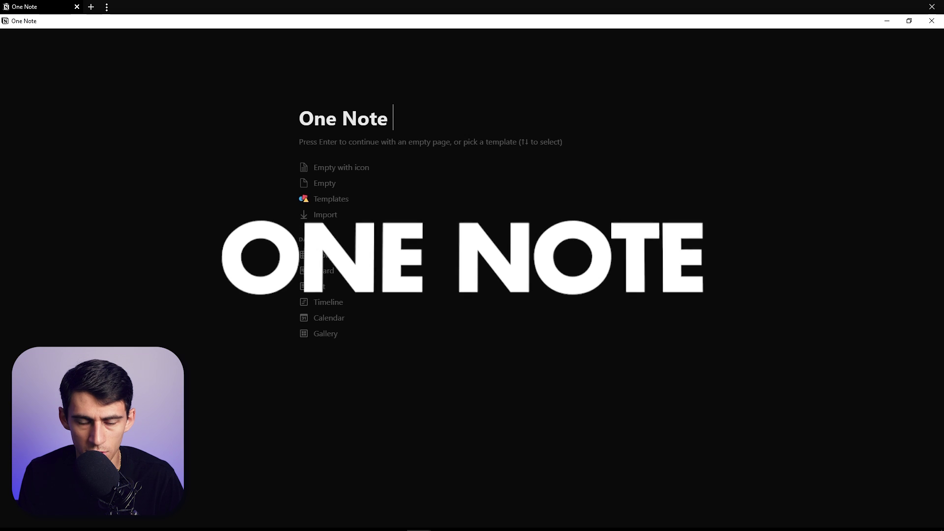
pyautogui.press('Return')
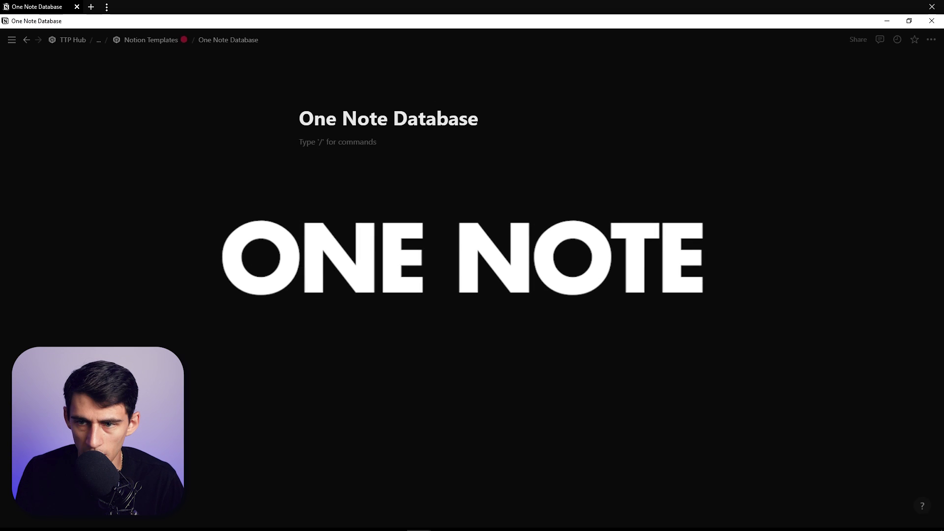
pyautogui.click(931, 40)
pyautogui.click(923, 125)
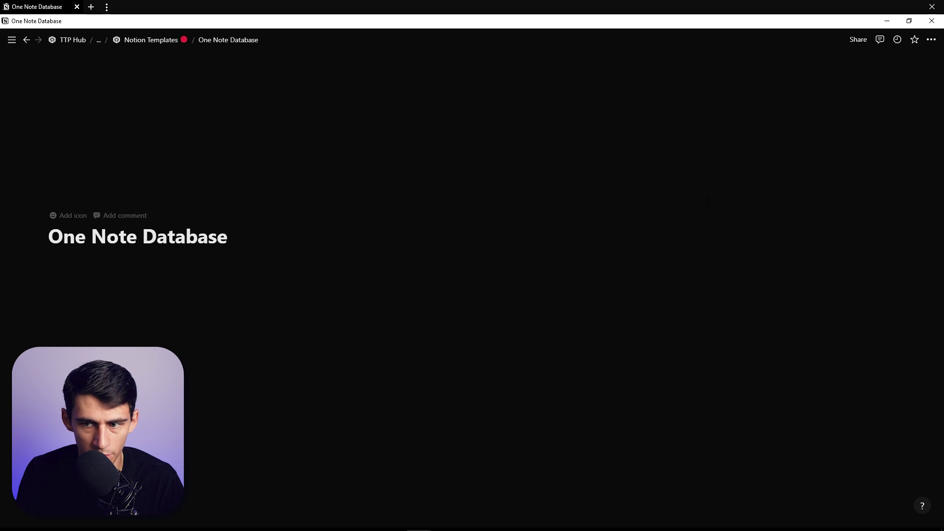
pyautogui.click(819, 191)
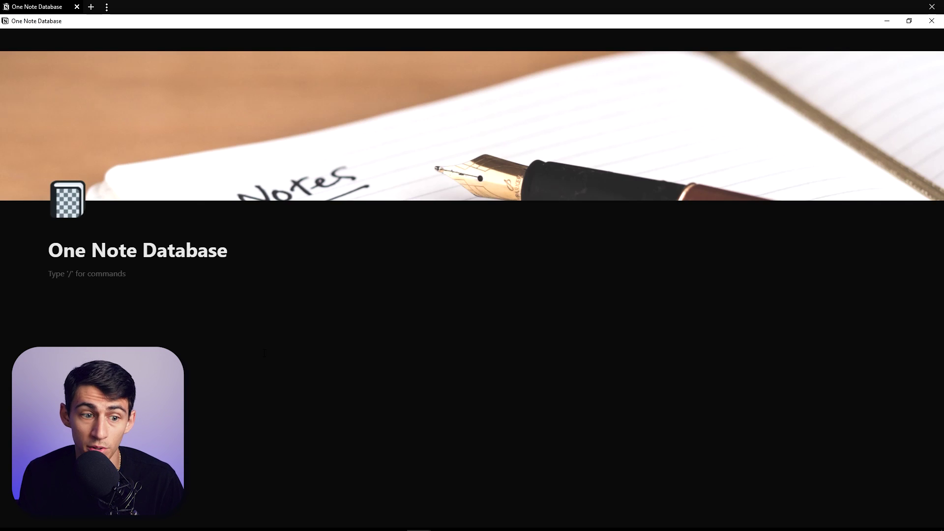
# - Insert two columns with H3 headings Notebooks and Databases split by a divider, and narrow the left column
pyautogui.write('/col2')
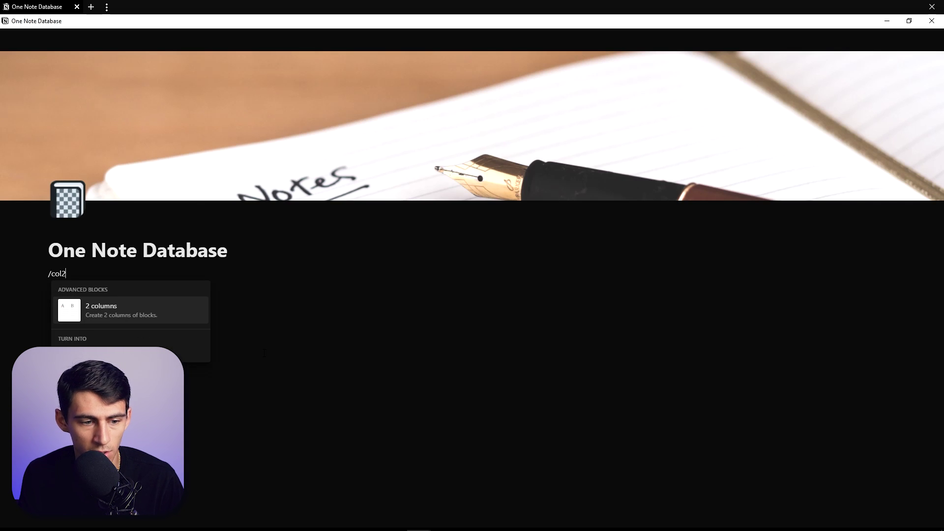
pyautogui.press('Return')
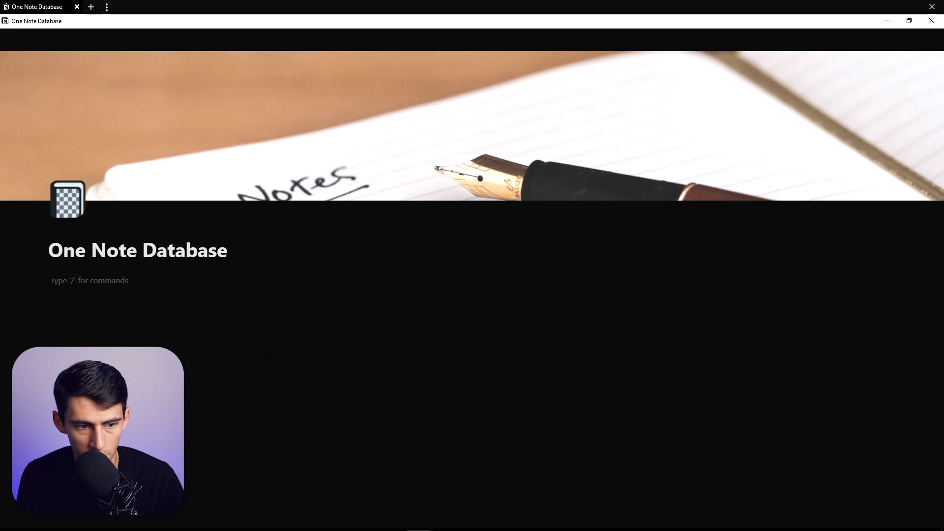
pyautogui.write('/h3')
pyautogui.press('Return')
pyautogui.write('Notebooks:')
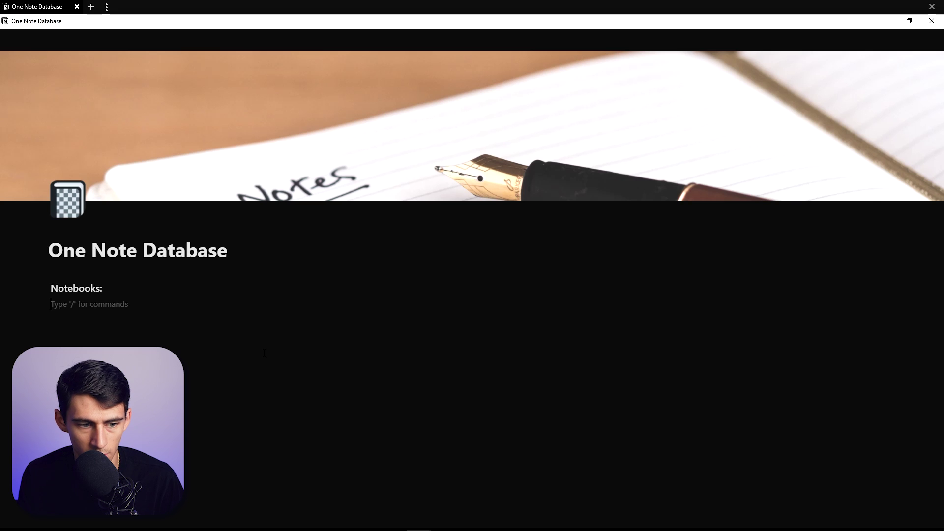
pyautogui.press('BackSpace')
pyautogui.press('BackSpace')
pyautogui.press('BackSpace')
pyautogui.press('Return')
pyautogui.write('---/h3')
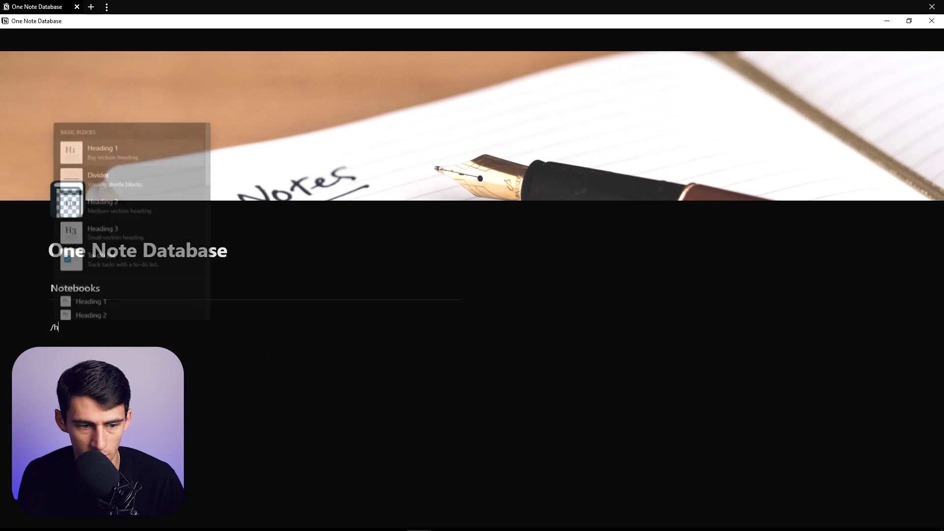
pyautogui.press('Return')
pyautogui.write('Databases')
pyautogui.moveTo(472, 339); pyautogui.dragTo(187, 339)
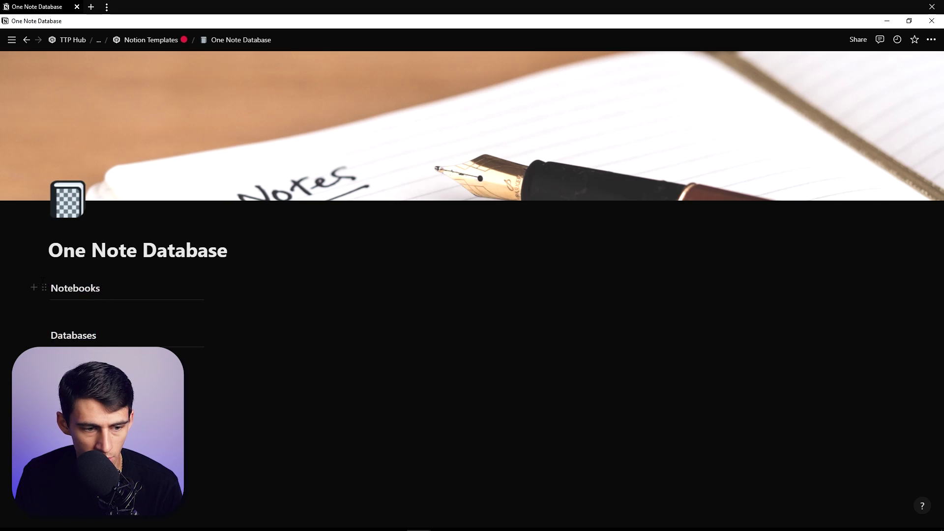
# - Turn a new empty block into a synced block and move the Notebooks column into it
pyautogui.click(34, 287)
pyautogui.click(42, 280)
pyautogui.moveTo(162, 248)
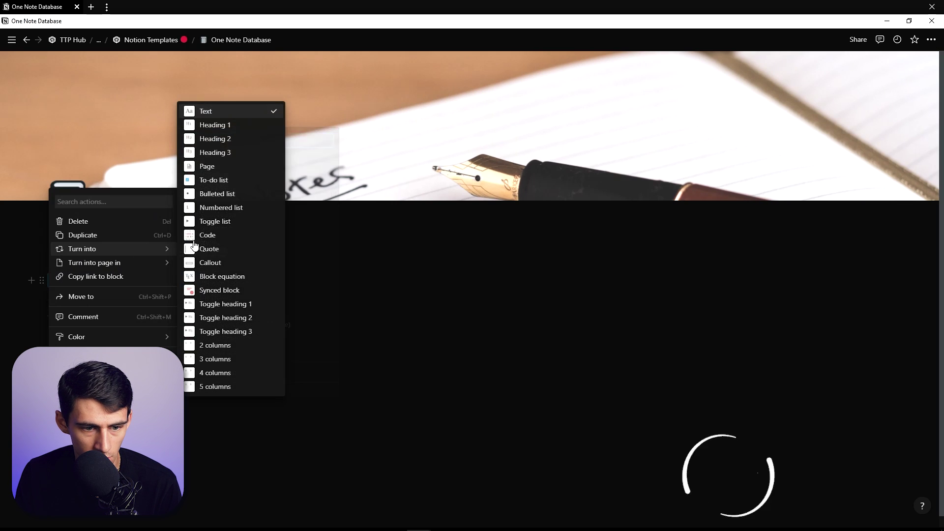
pyautogui.click(243, 291)
pyautogui.moveTo(41, 306); pyautogui.dragTo(59, 282)
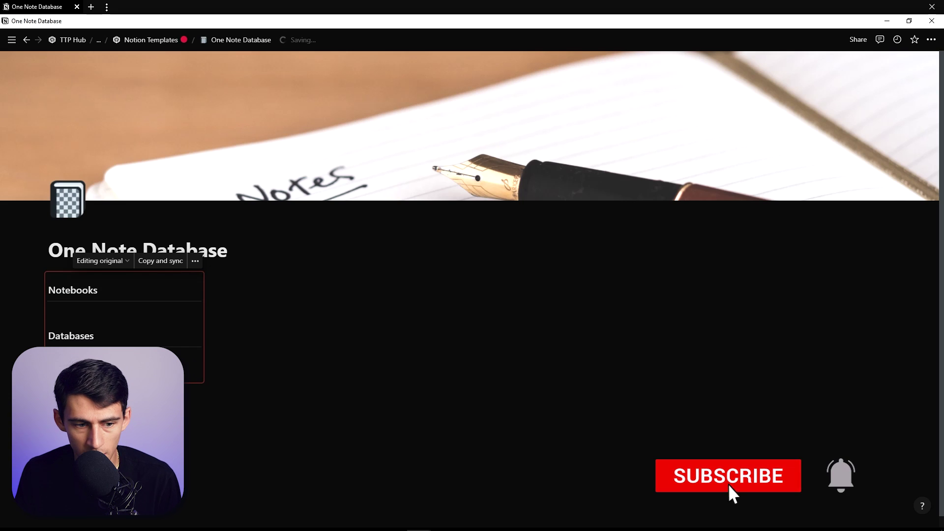
# - Create a 'Notes Database' sub-page as a table database and return to the parent page
pyautogui.write('/page')
pyautogui.press('Return')
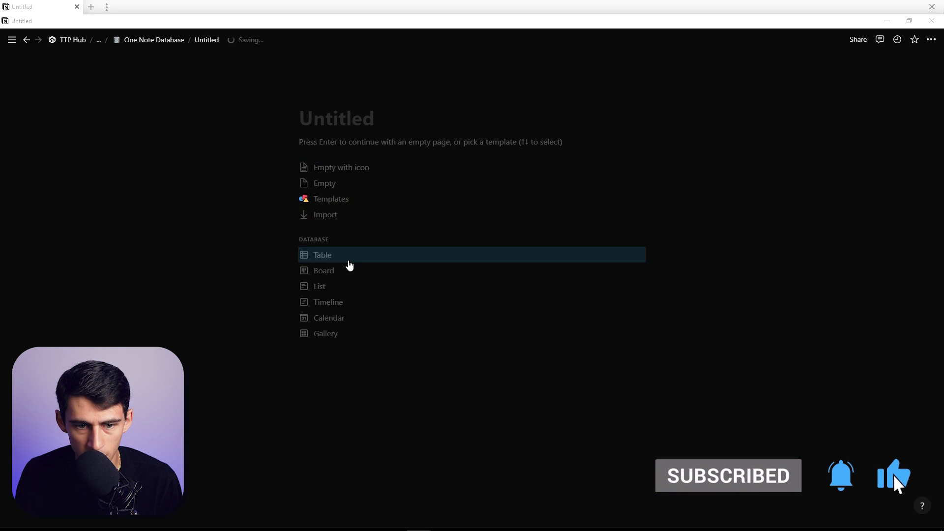
pyautogui.click(348, 258)
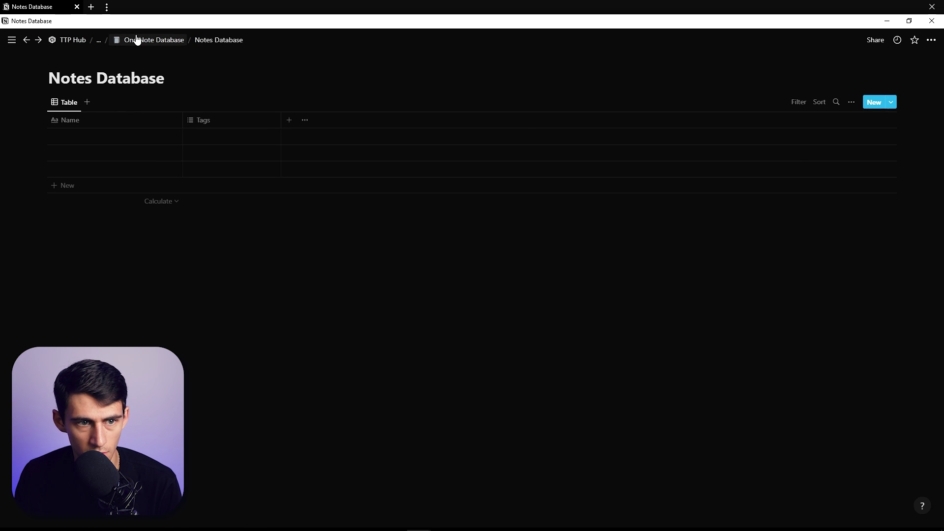
pyautogui.click(134, 39)
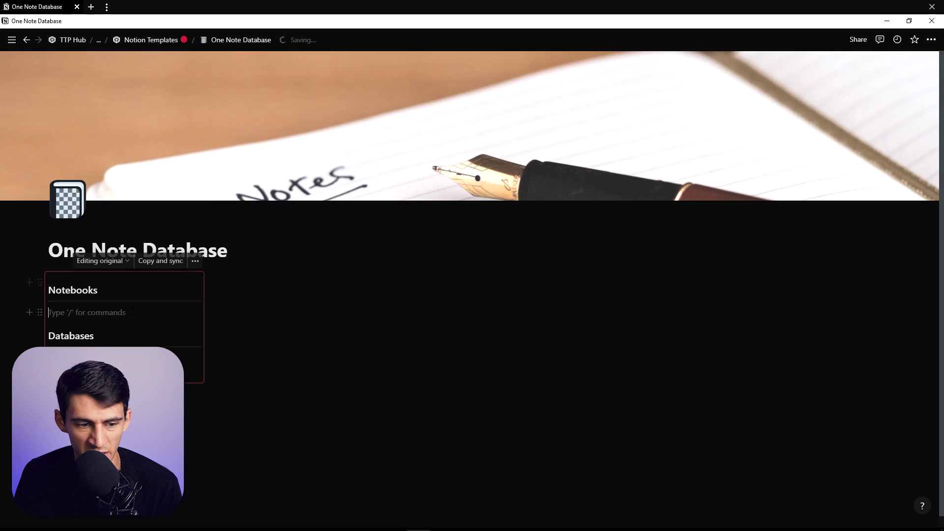
# - Paste the copied Notes Database link beside the column as a linked table view, then search Windows for OneNote
pyautogui.click(403, 280)
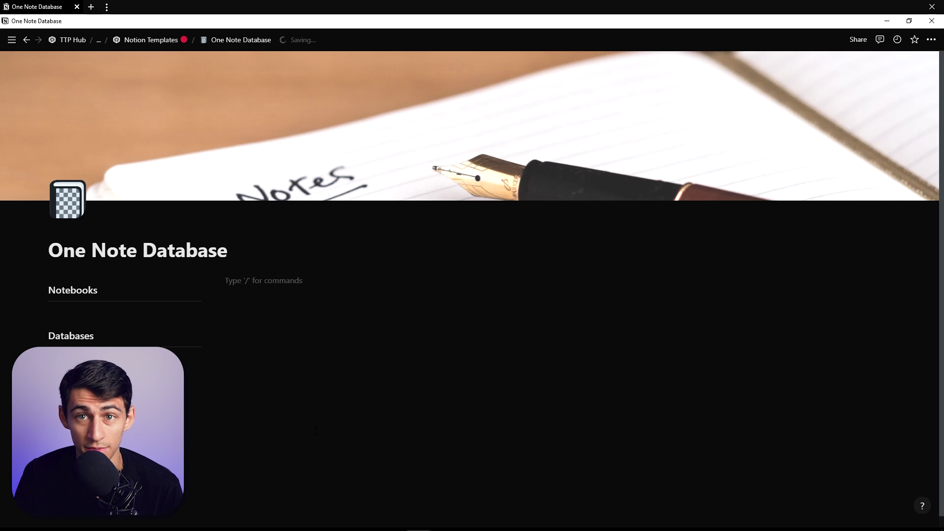
pyautogui.click(192, 358)
pyautogui.click(931, 39)
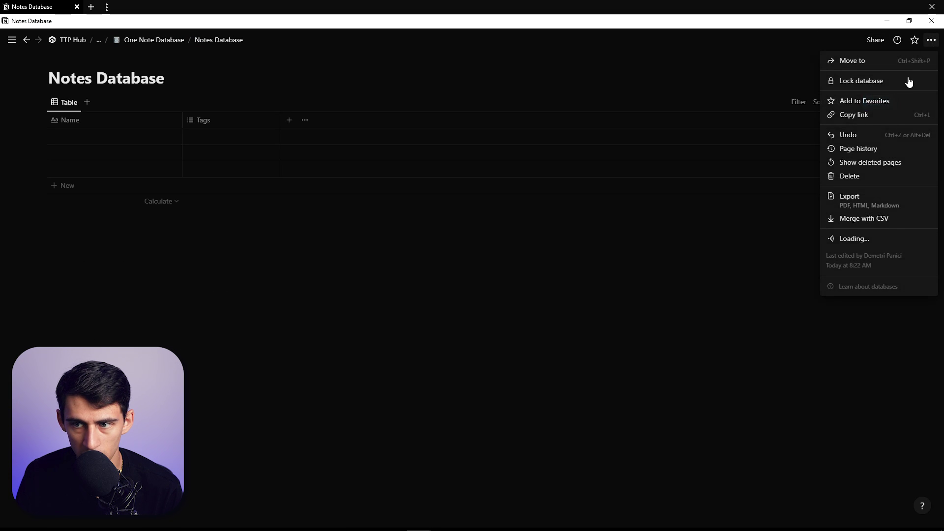
pyautogui.click(870, 115)
pyautogui.hotkey('ctrl', '[')
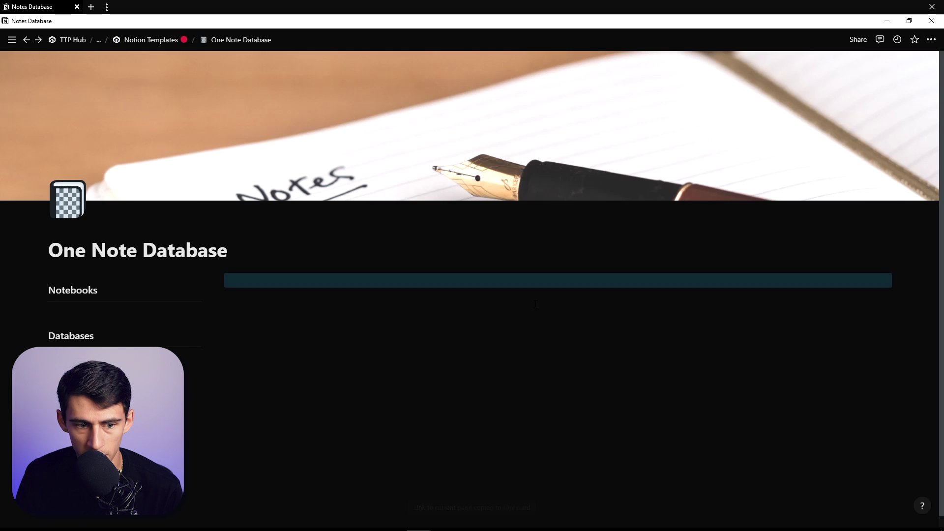
pyautogui.hotkey('ctrl', 'v')
pyautogui.click(679, 310)
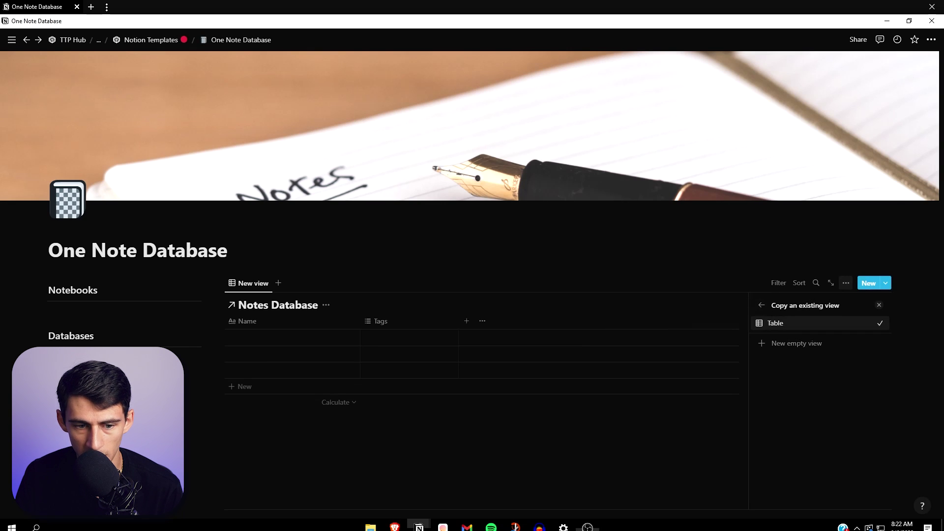
pyautogui.press('Escape')
pyautogui.press('super')
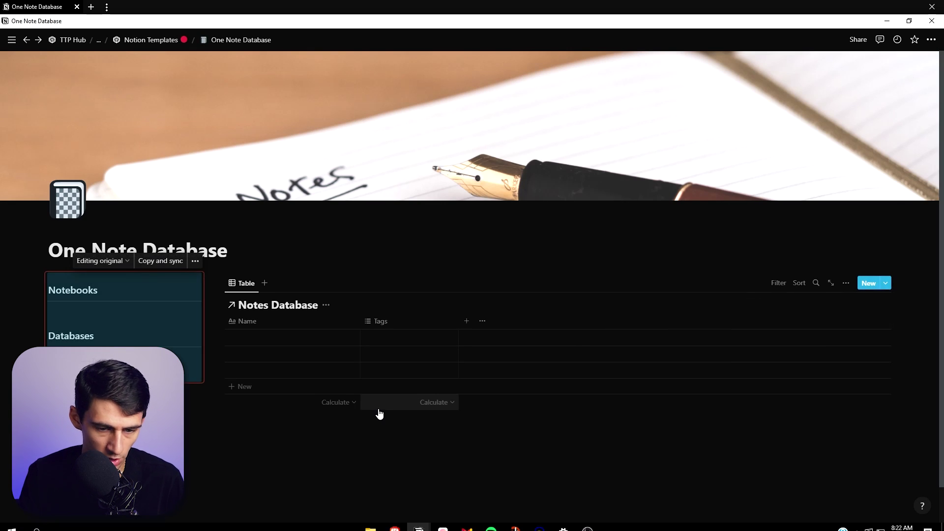
pyautogui.write('one')
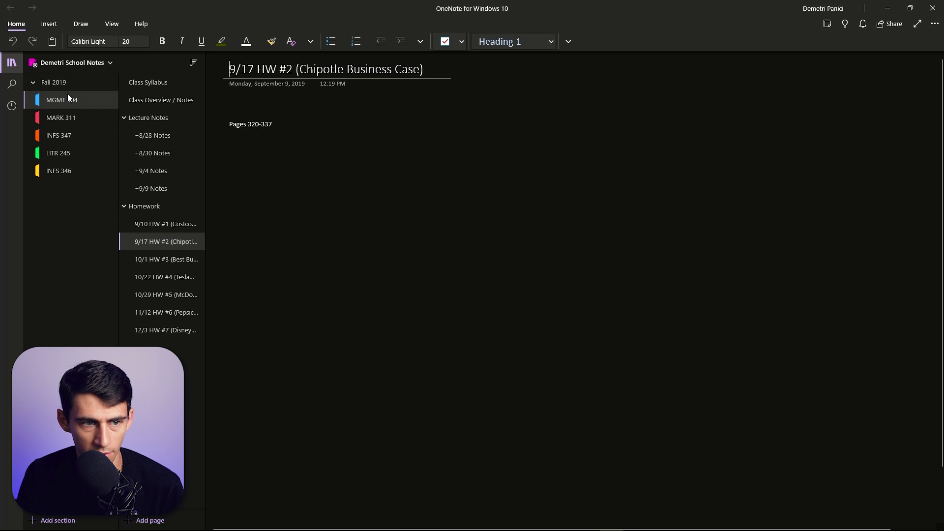
# - Browse the freelance marketing and school notes notebooks, open the INFS 346 section, then minimize OneNote
pyautogui.click(102, 63)
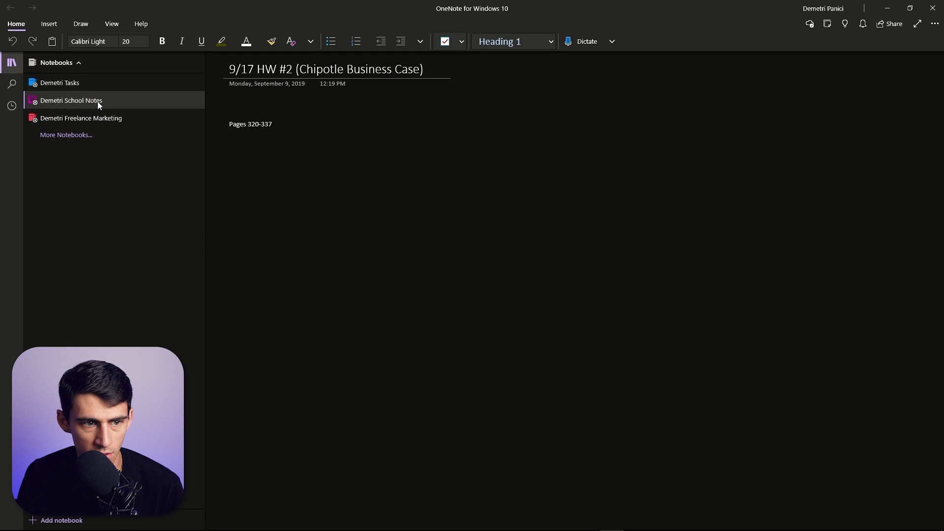
pyautogui.click(74, 118)
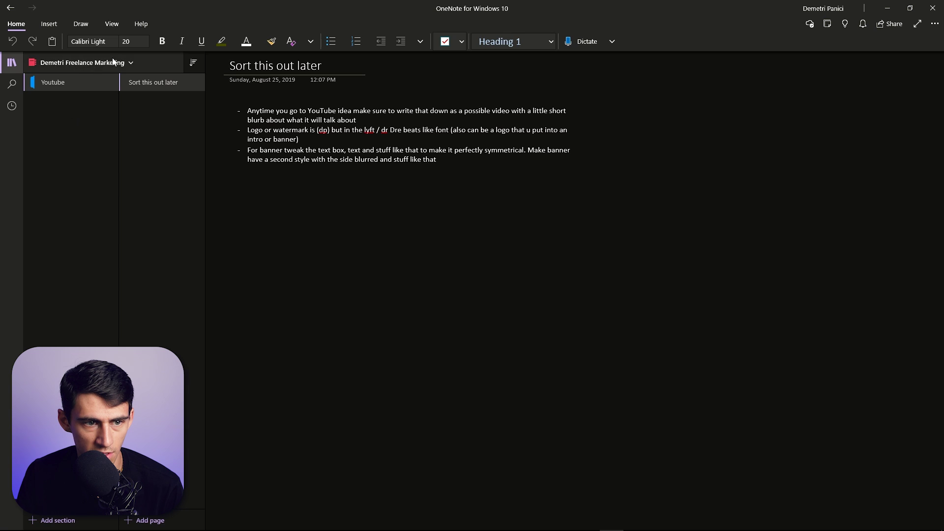
pyautogui.click(116, 66)
pyautogui.click(72, 97)
pyautogui.click(60, 170)
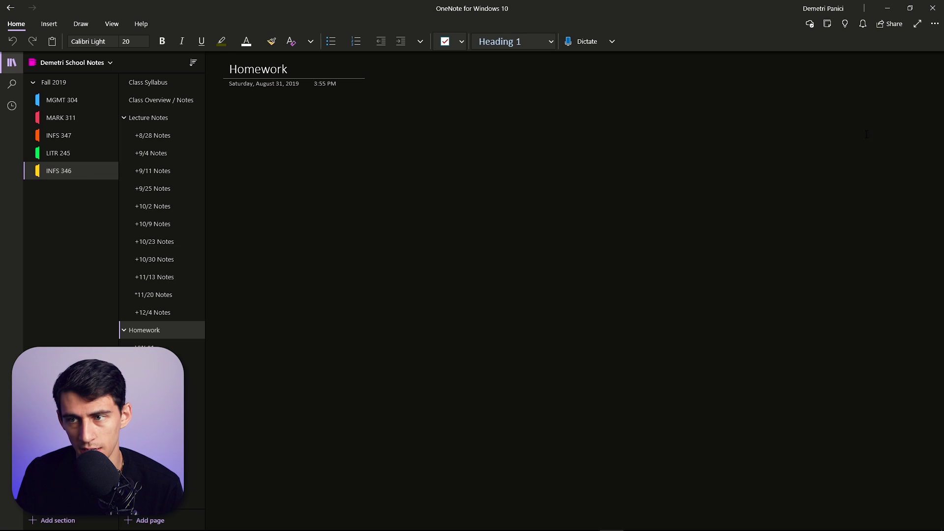
pyautogui.click(888, 8)
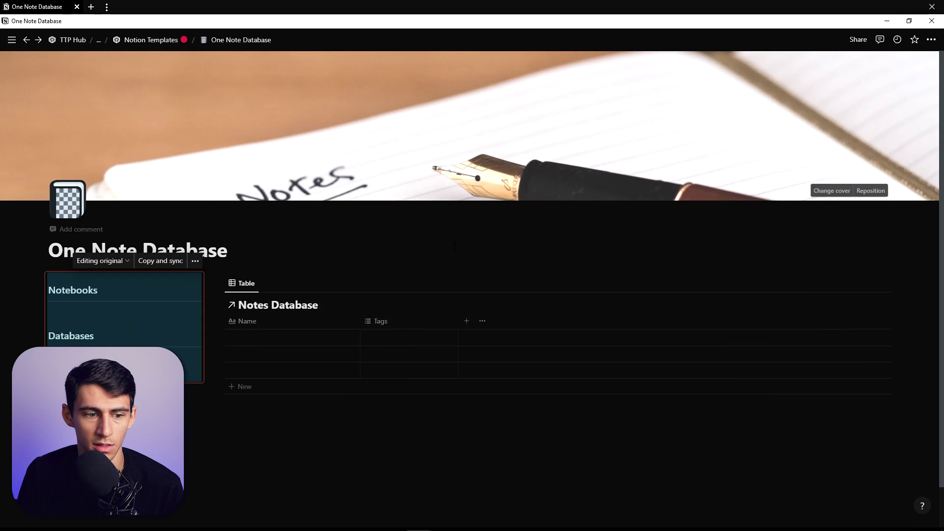
# - Open the first table row as a note and change its Tags property into a Date property
pyautogui.click(129, 313)
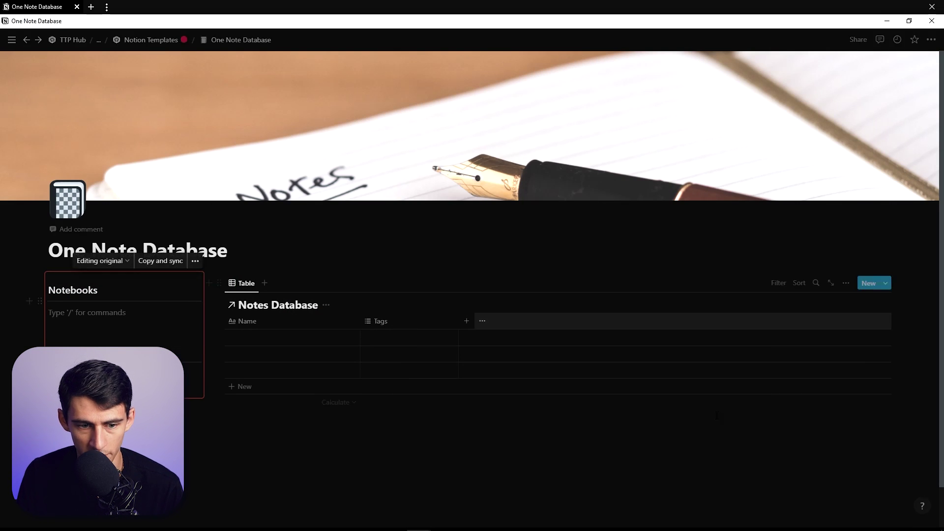
pyautogui.click(868, 283)
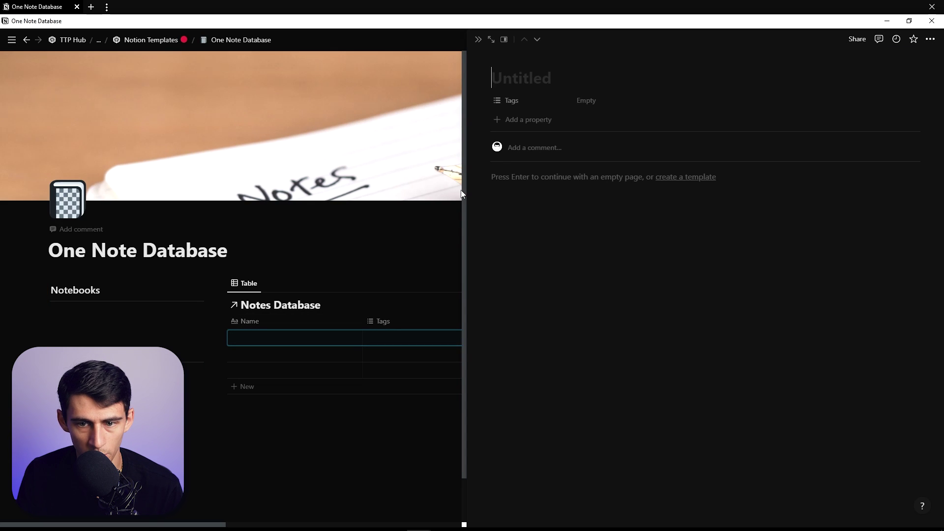
pyautogui.click(525, 105)
pyautogui.click(536, 132)
pyautogui.doubleClick(538, 126)
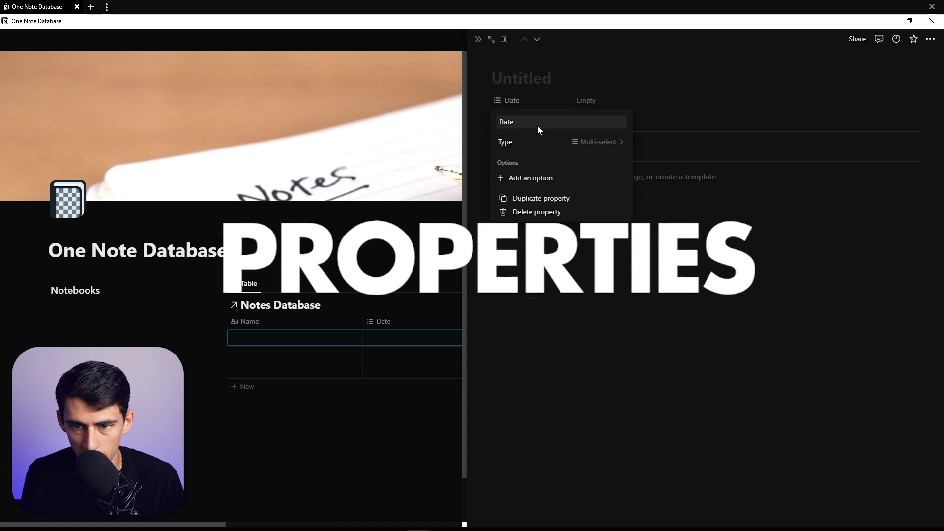
pyautogui.press('Escape')
# - Add a 'created Time' property of type Created time
pyautogui.click(533, 121)
pyautogui.doubleClick(536, 141)
pyautogui.write('crea')
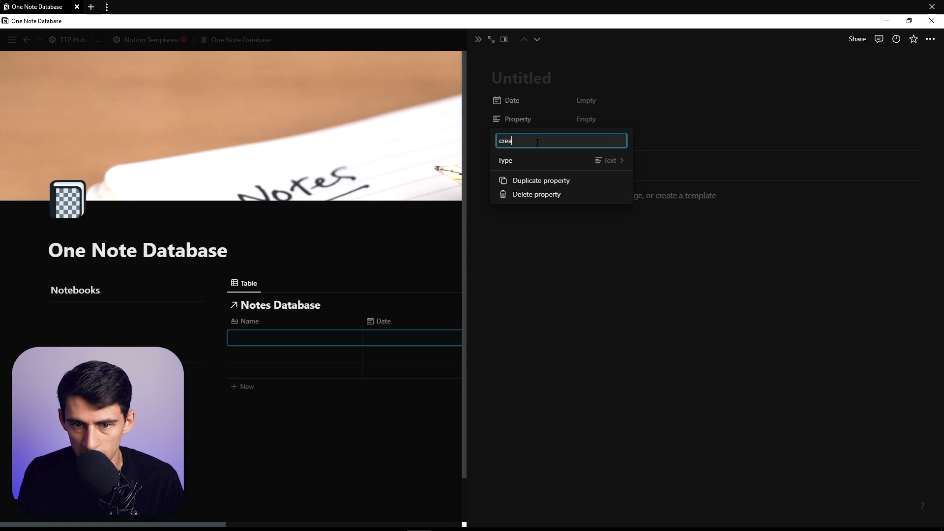
pyautogui.write('ted Time')
pyautogui.press('Down')
pyautogui.press('Return')
pyautogui.write('creat')
pyautogui.press('Return')
pyautogui.click(536, 142)
# - Add a Select property named Notebook
pyautogui.click(534, 179)
pyautogui.write('se')
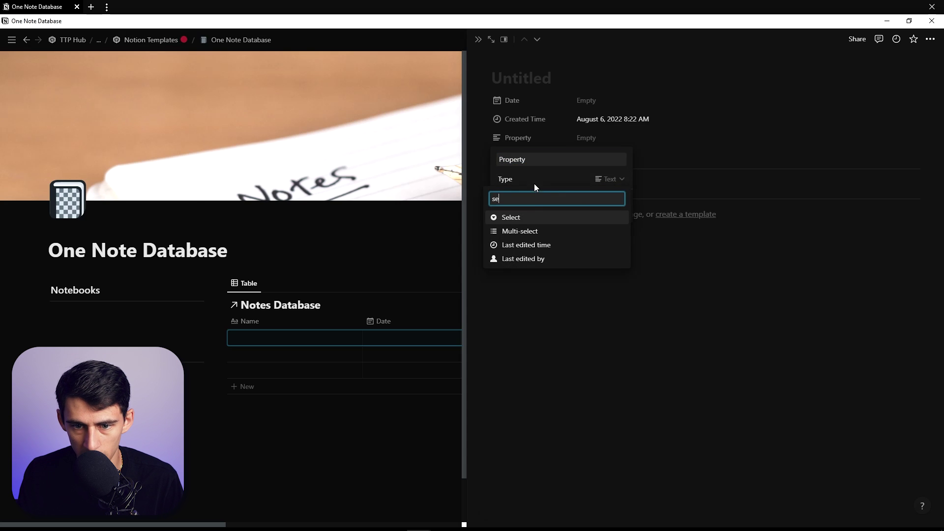
pyautogui.press('Return')
pyautogui.doubleClick(533, 163)
pyautogui.write('Notebook')
pyautogui.press('Return')
pyautogui.click(534, 157)
# - Add Section and Page Group select properties
pyautogui.doubleClick(534, 180)
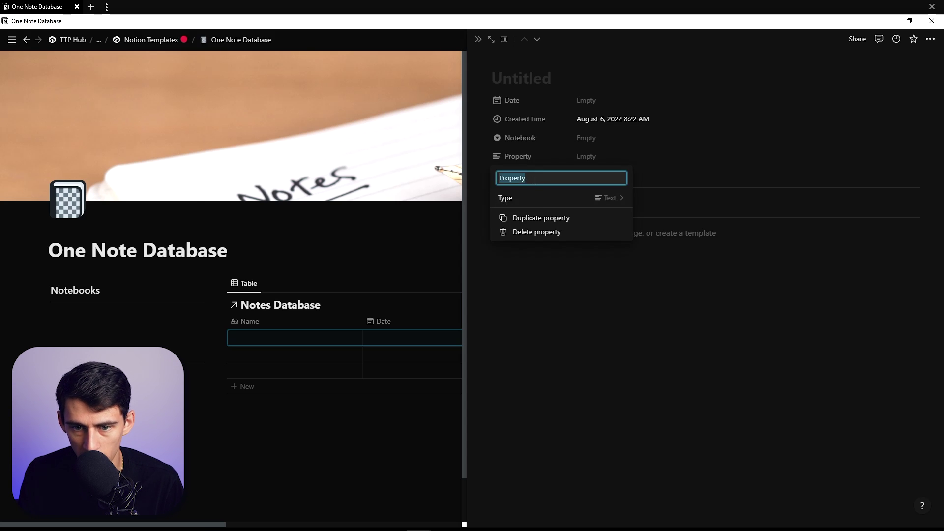
pyautogui.write('Section')
pyautogui.press('Return')
pyautogui.click(527, 178)
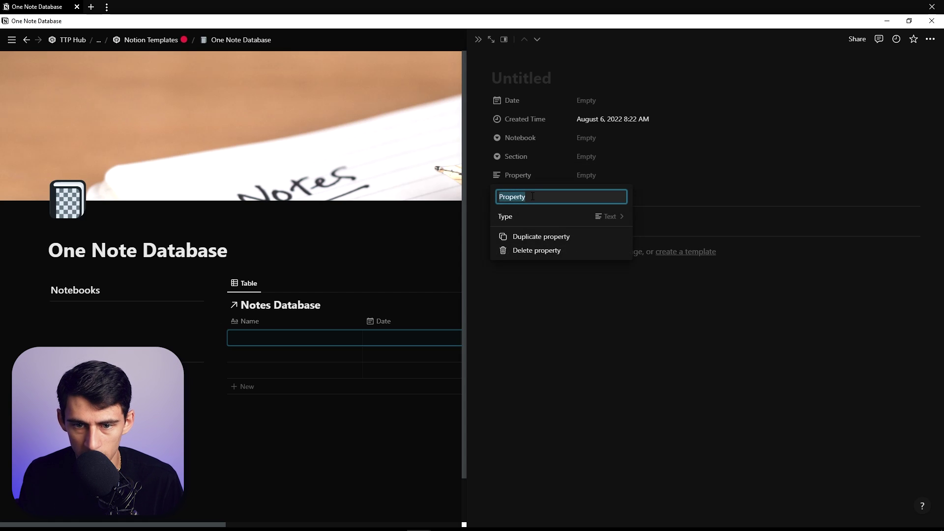
pyautogui.write('P')
pyautogui.click(586, 139)
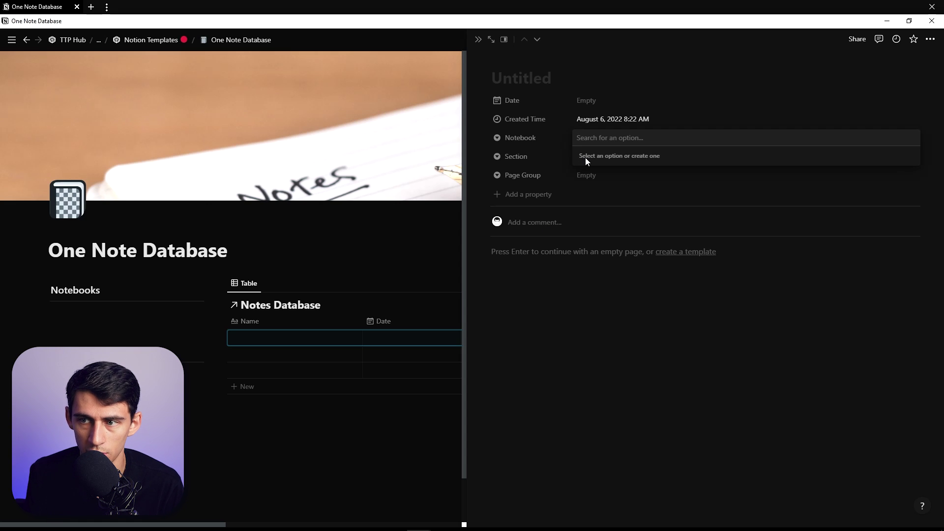
# - Set the note's Notebook to School Fall 2022 and create sections MARK 405 and MGMT 410, choosing MGMT 410
pyautogui.write('School')
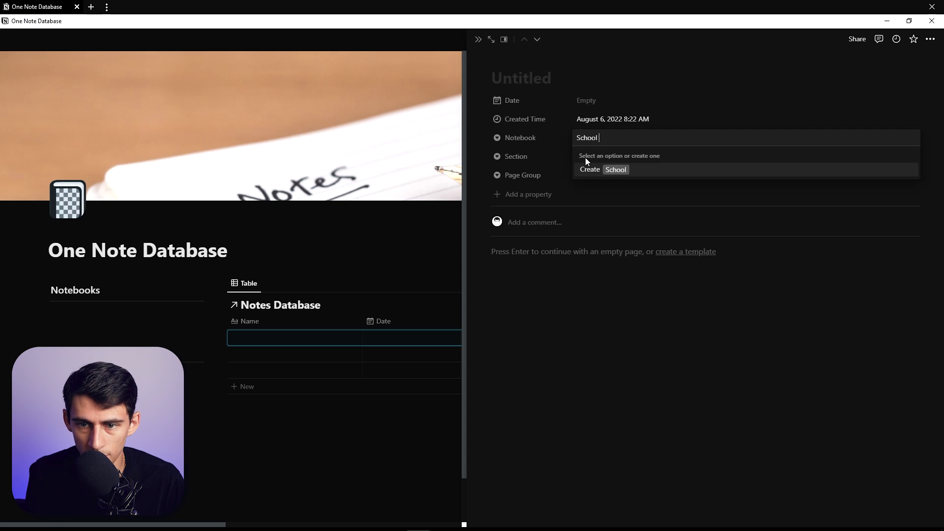
pyautogui.write(' Fall 2022')
pyautogui.press('Return')
pyautogui.click(585, 158)
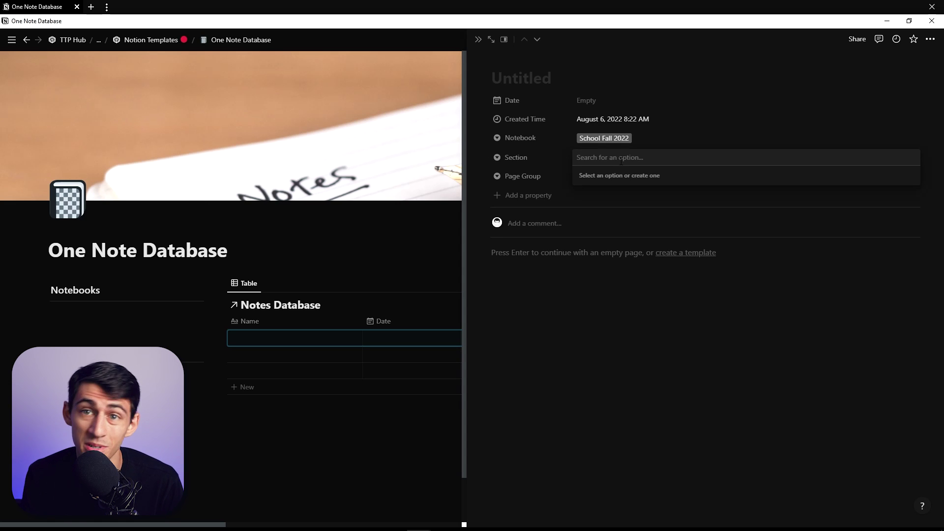
pyautogui.write('MAR')
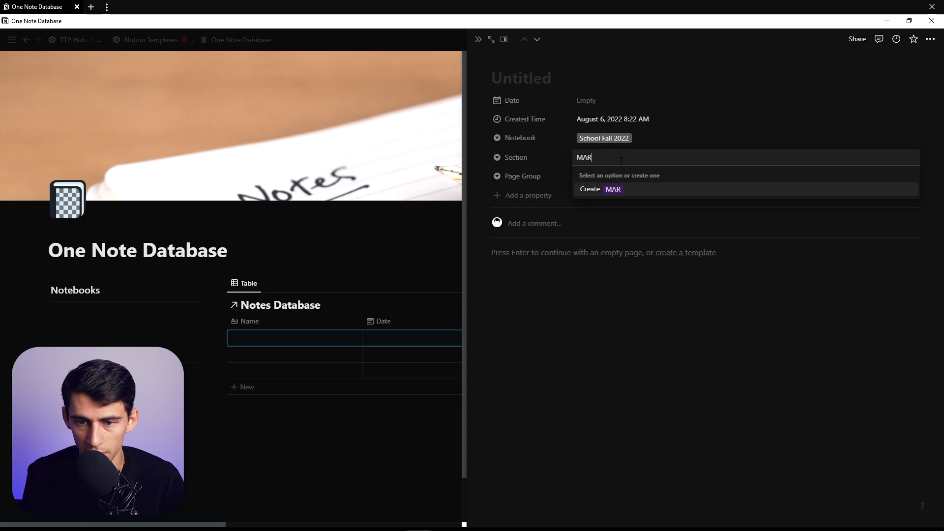
pyautogui.write('K 405')
pyautogui.press('Return')
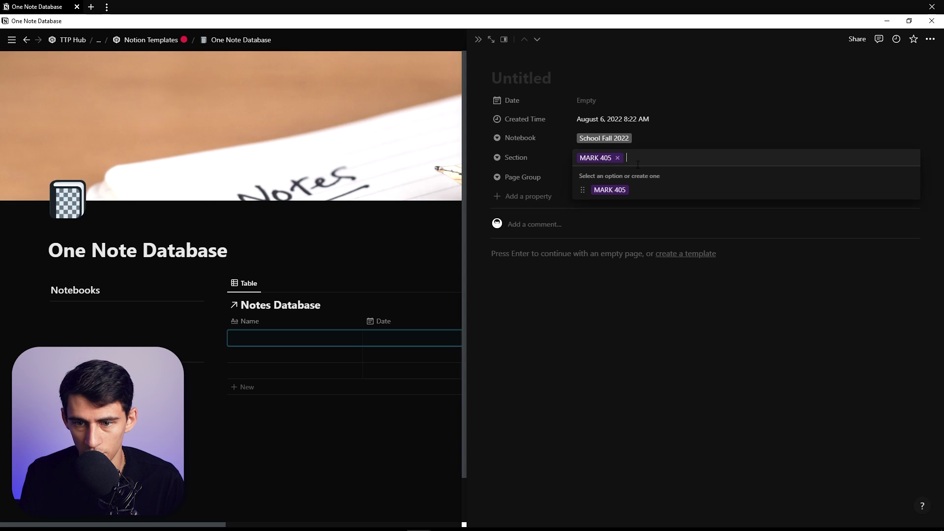
pyautogui.write('M')
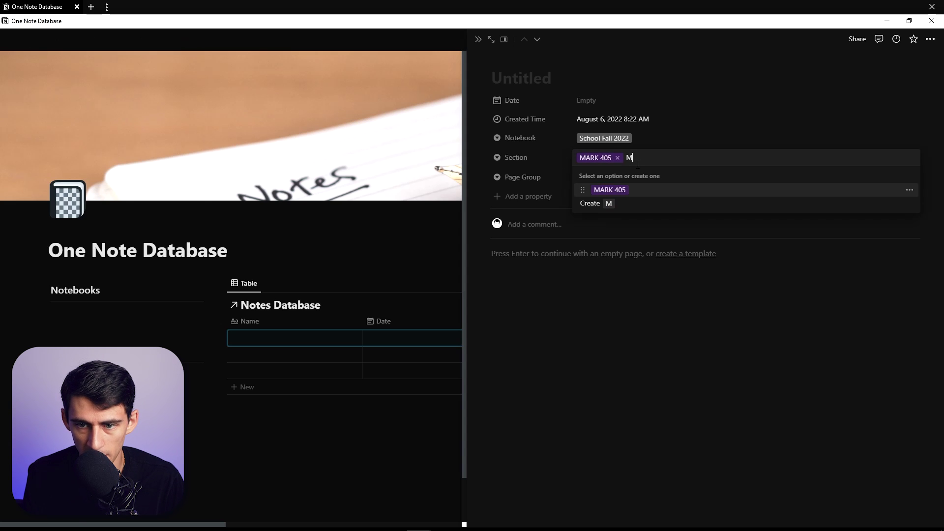
pyautogui.write('GMT 410')
pyautogui.press('Return')
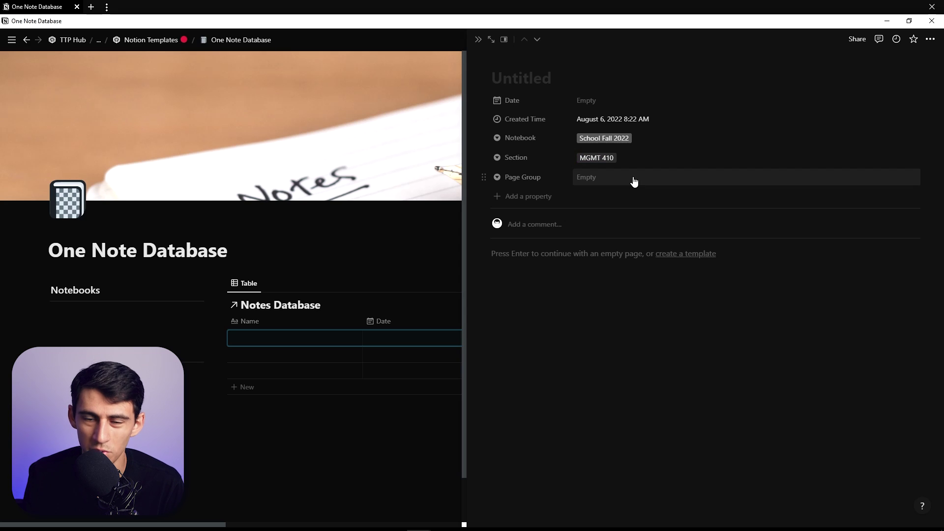
# - Create Page Group options Lecture Notes and Homework for the note
pyautogui.click(634, 181)
pyautogui.write('Lecture Notes')
pyautogui.press('Return')
pyautogui.click(668, 180)
pyautogui.write('Homew')
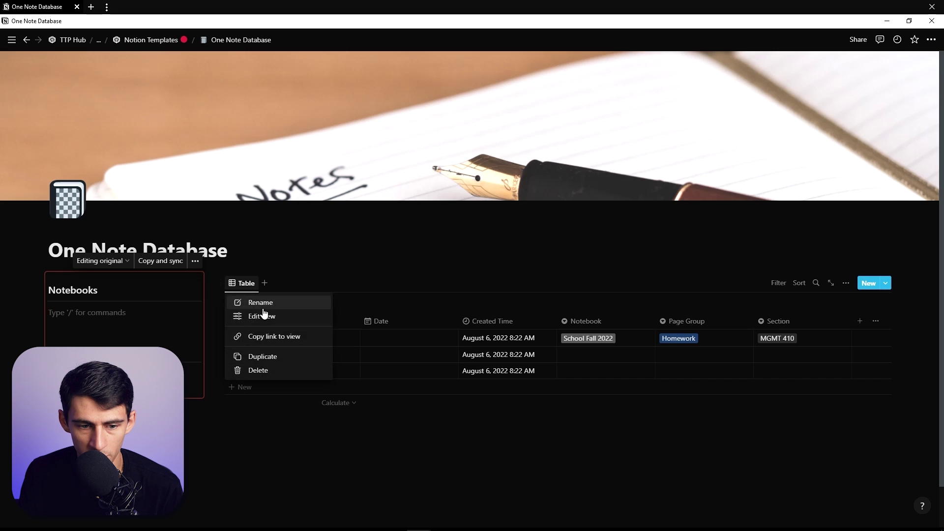
pyautogui.click(266, 314)
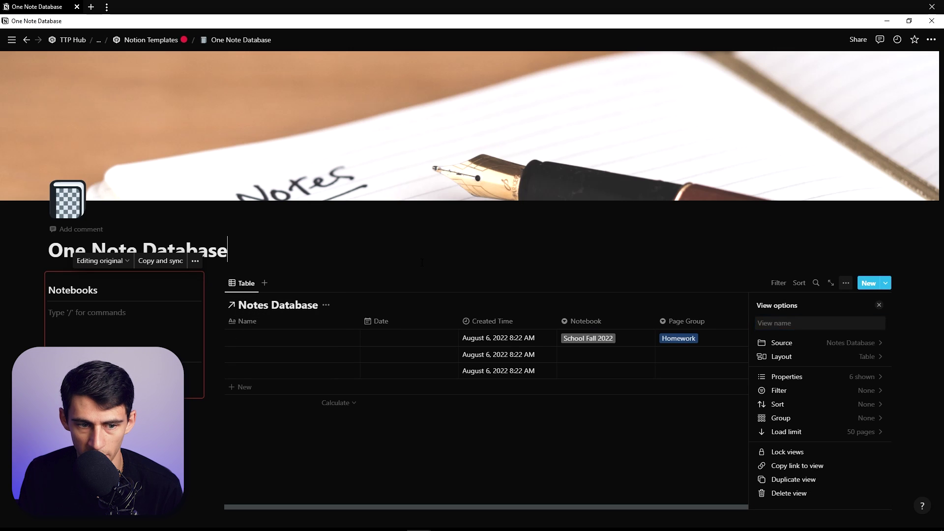
# - Copy this page's link and paste it as a page link under Notebooks
pyautogui.press('Escape')
pyautogui.click(931, 40)
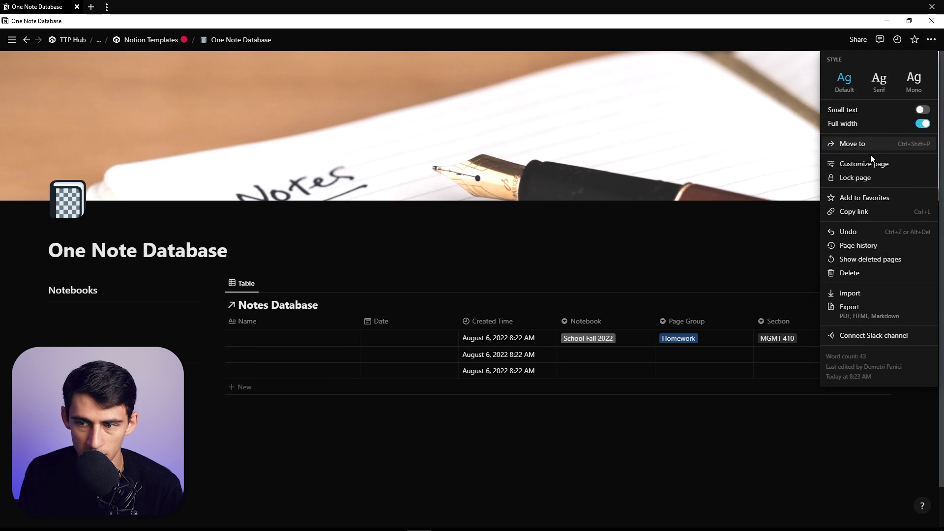
pyautogui.click(860, 211)
pyautogui.hotkey('ctrl', 'v')
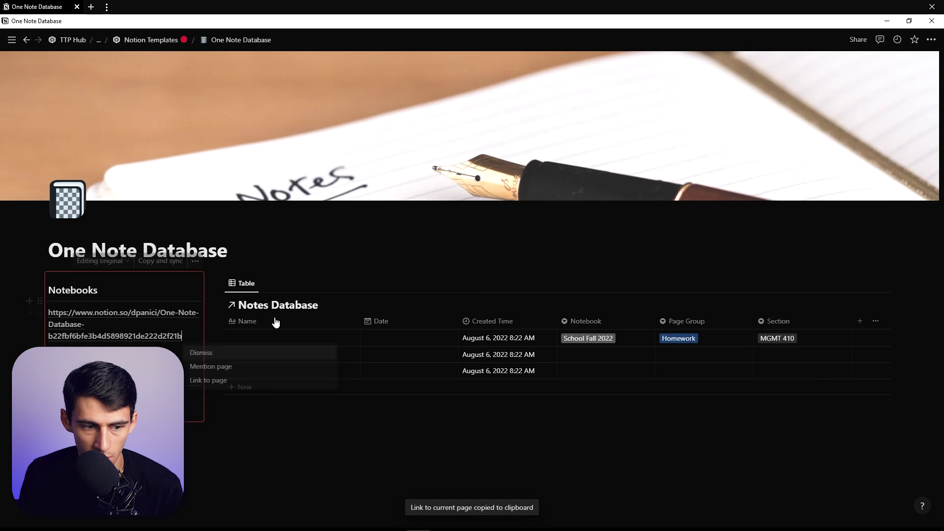
pyautogui.click(216, 378)
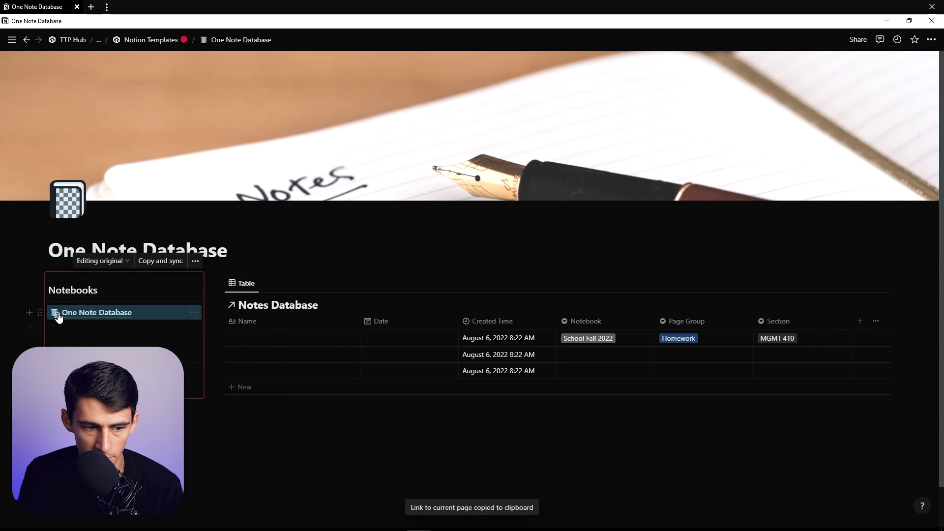
# - Shorten the page title to 'One Note' and rename the table view to All
pyautogui.doubleClick(187, 251)
pyautogui.press('BackSpace')
pyautogui.press('BackSpace')
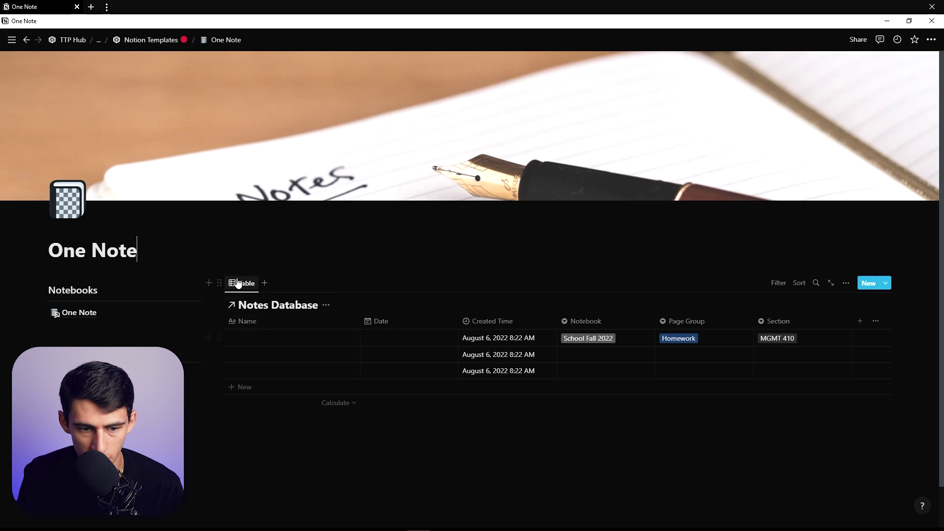
pyautogui.click(254, 306)
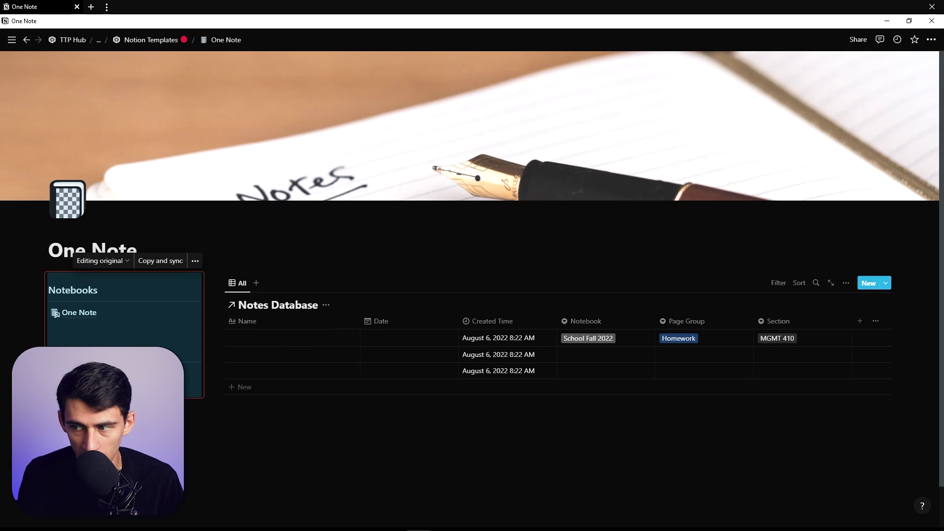
pyautogui.click(284, 304)
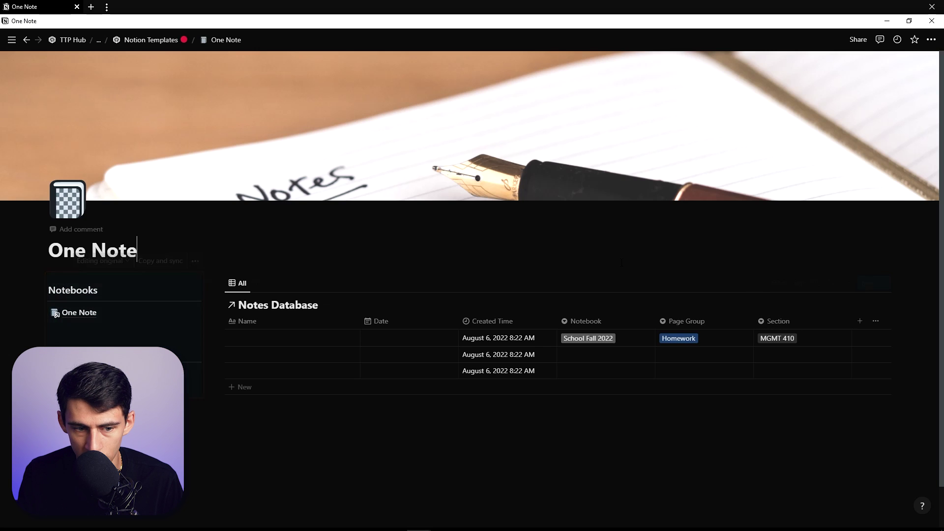
# - Group the table rows by the Notebook property
pyautogui.click(845, 284)
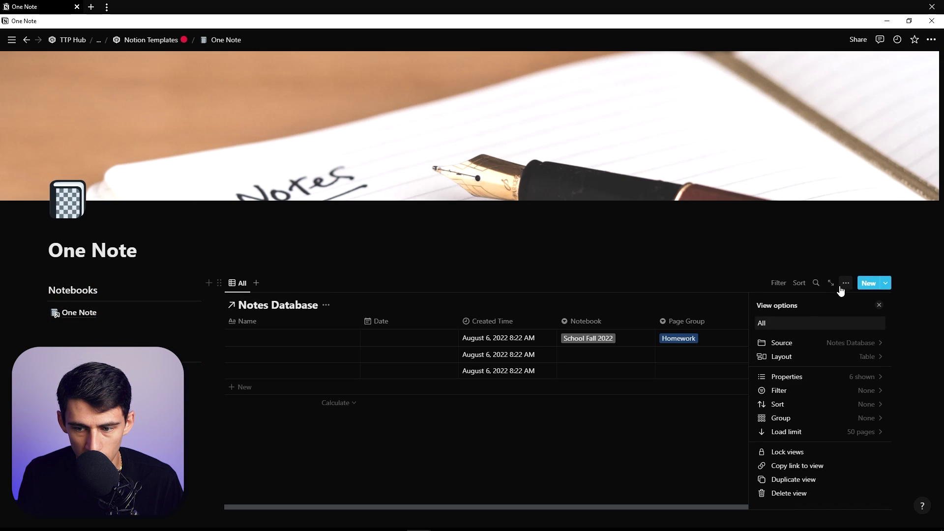
pyautogui.click(796, 424)
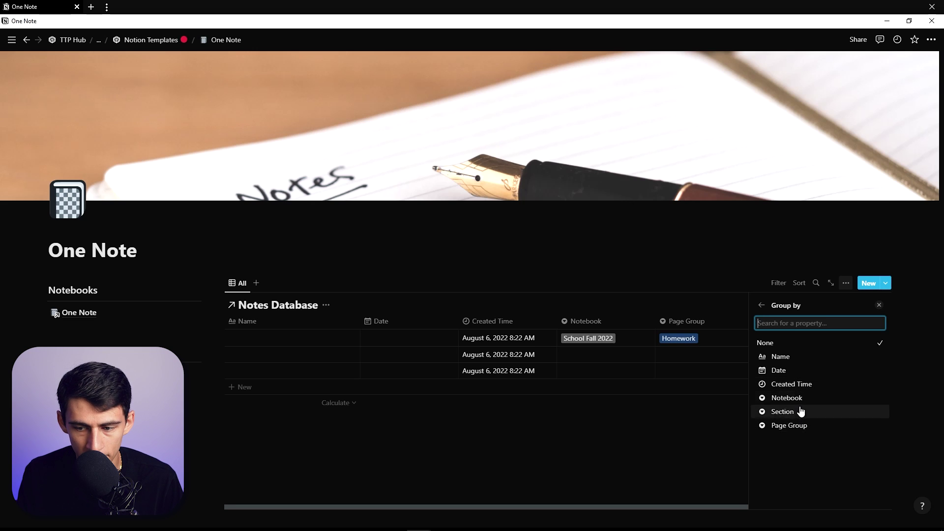
pyautogui.click(797, 398)
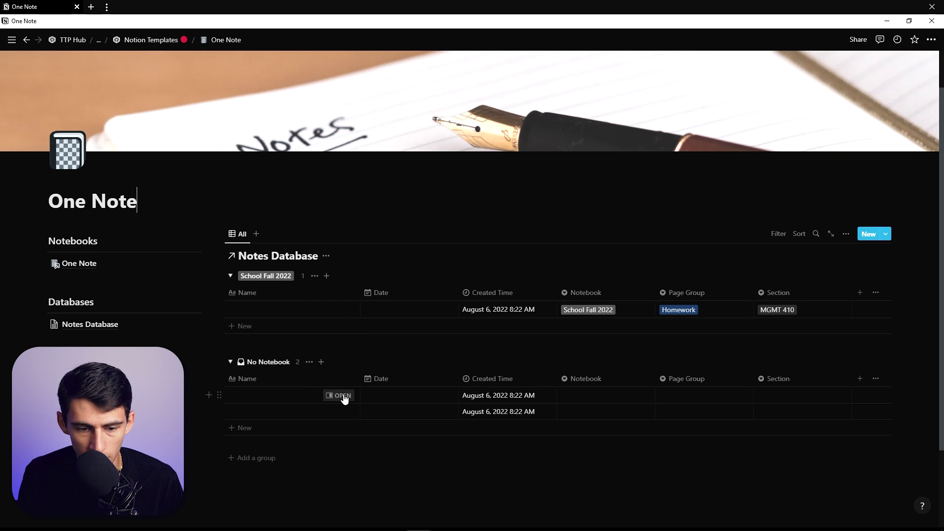
# - Set the second note's Notebook to YouTube and move the YouTube group into second place
pyautogui.click(343, 395)
pyautogui.click(602, 139)
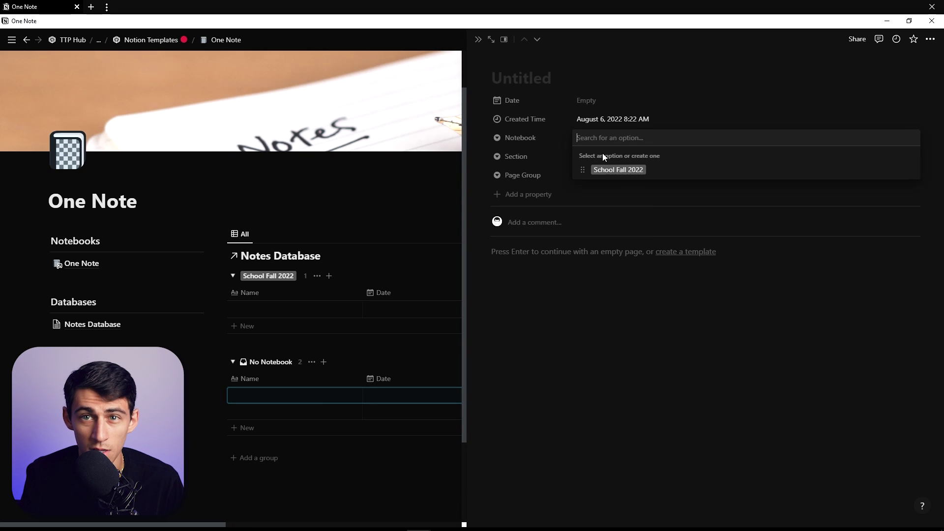
pyautogui.write('YouTube')
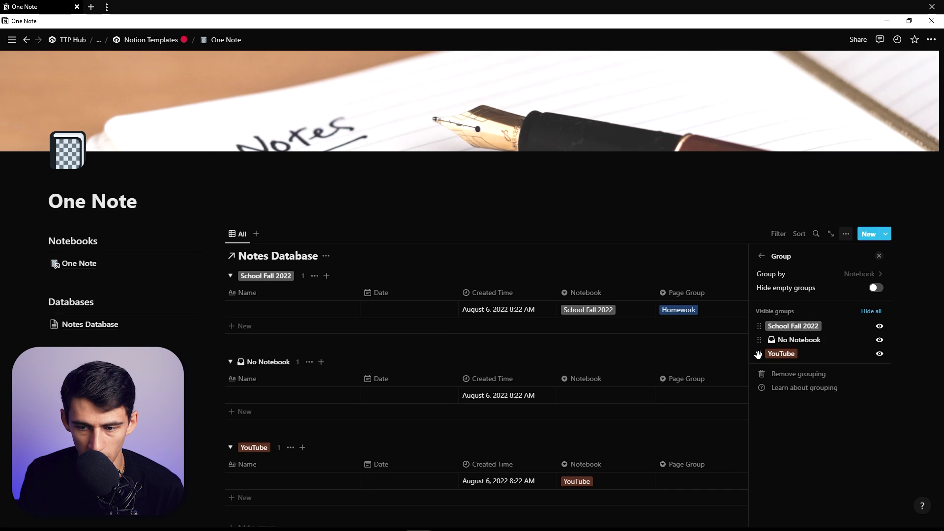
pyautogui.moveTo(757, 354); pyautogui.dragTo(759, 340)
pyautogui.press('Escape')
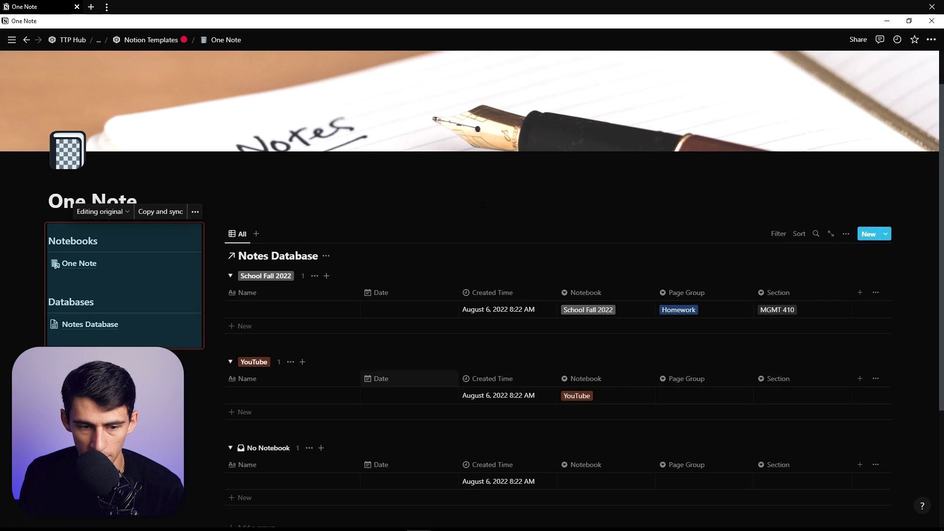
# - Name the notes 'Lecture Notes' and 'YouTube Script'
pyautogui.click(328, 303)
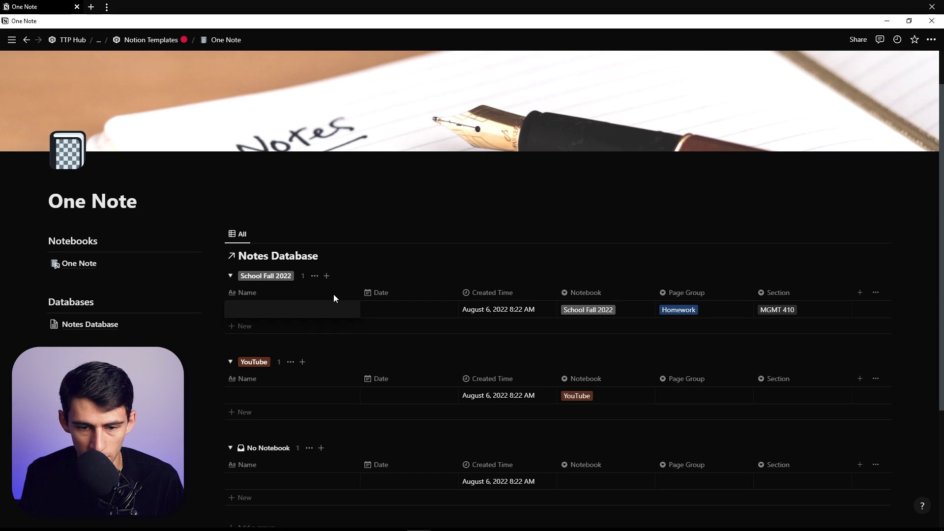
pyautogui.write('Lecture Notes')
pyautogui.press('Escape')
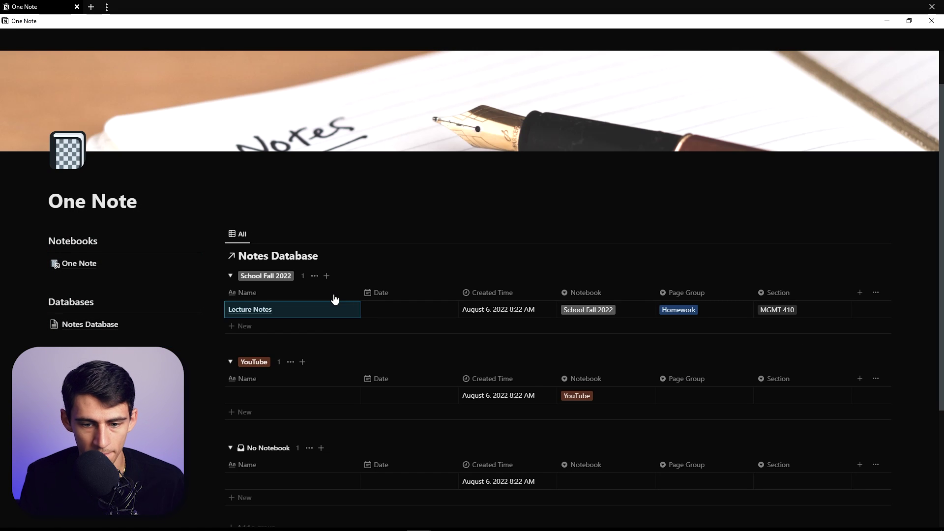
pyautogui.scroll(-2, 334, 299)
pyautogui.click(301, 298)
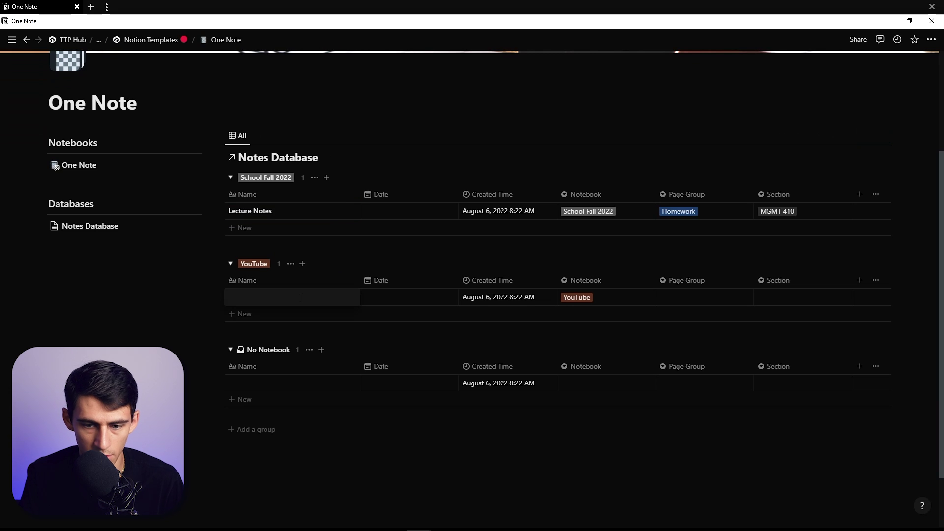
pyautogui.write('YouTube Script')
# - Give the YouTube Script note a new Scripts page group
pyautogui.press('Tab')
pyautogui.press('Tab')
pyautogui.press('Tab')
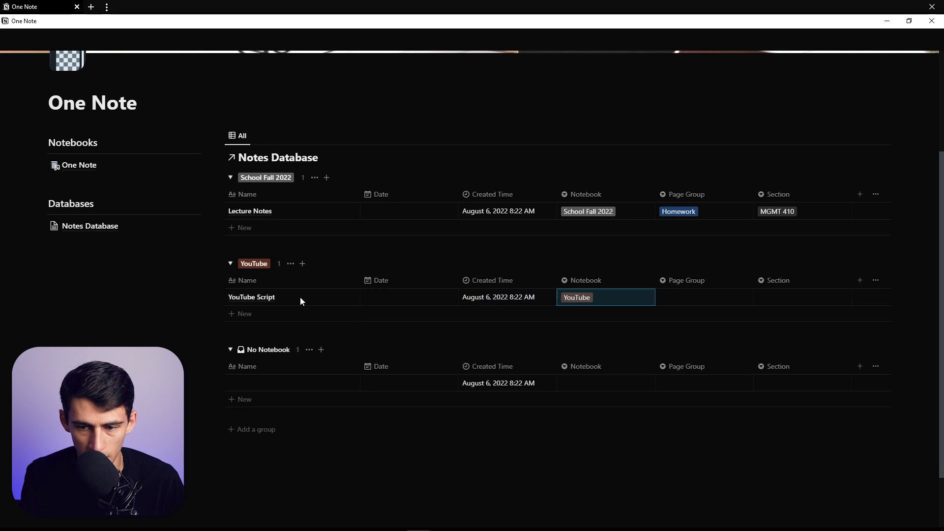
pyautogui.press('Tab')
pyautogui.click(698, 297)
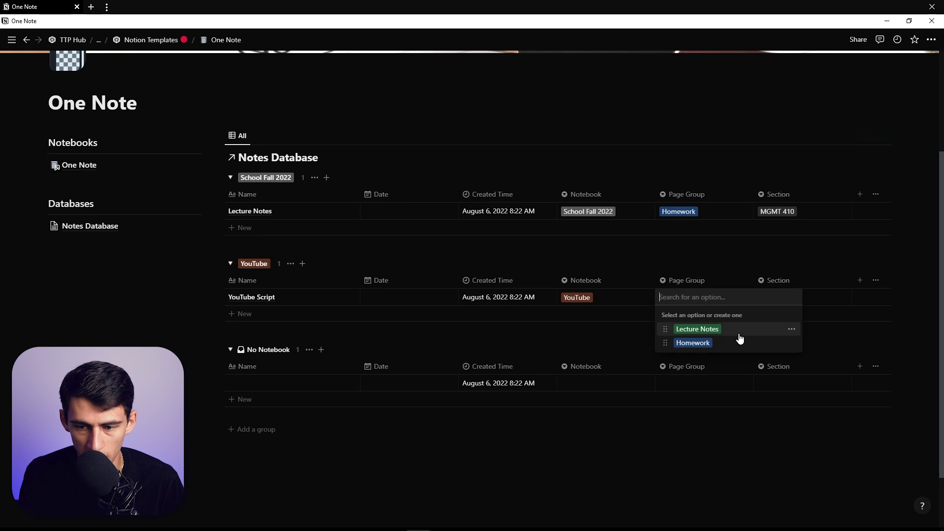
pyautogui.write('Script')
pyautogui.press('Return')
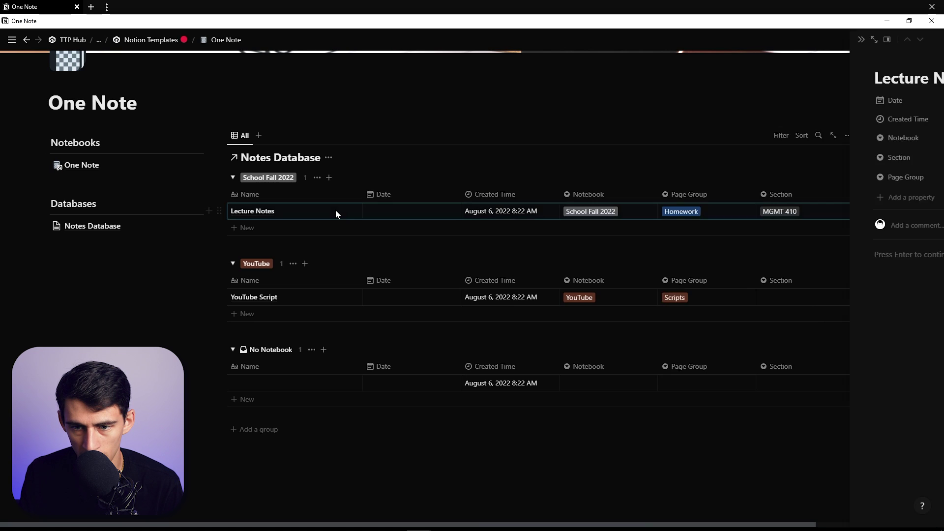
# - Reorder the view's properties so the Section column comes before Page Group
pyautogui.click(335, 210)
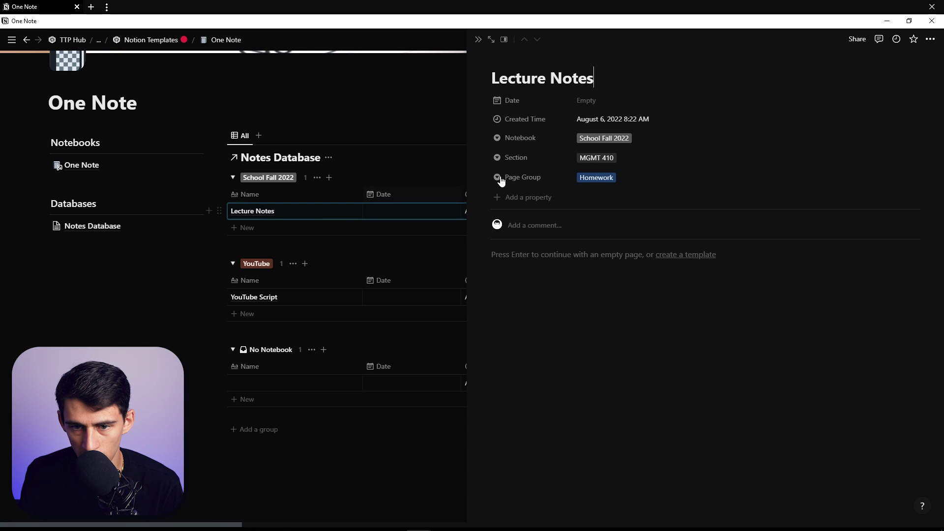
pyautogui.click(374, 124)
pyautogui.click(845, 135)
pyautogui.click(797, 229)
pyautogui.moveTo(761, 278); pyautogui.dragTo(761, 266)
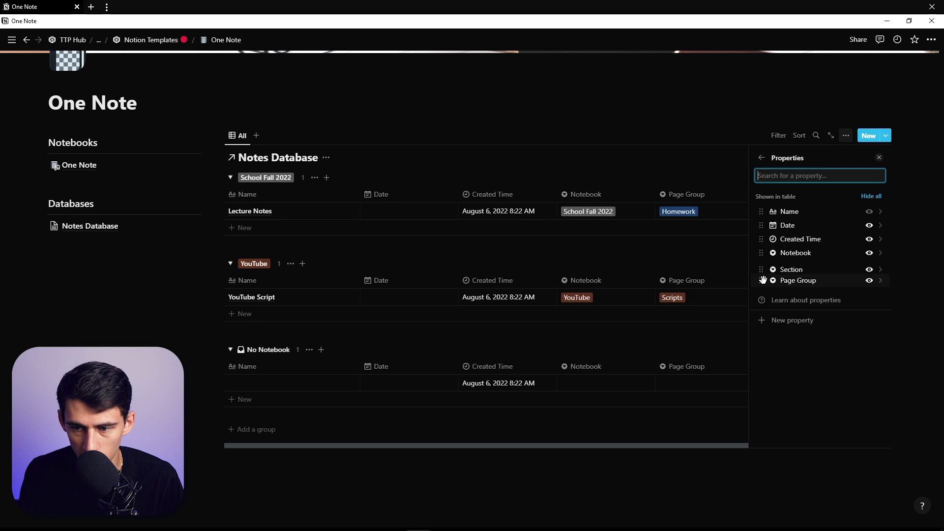
pyautogui.click(688, 153)
# - Rename the YouTube notebook group to Rise Productive and set the YouTube Script note's section to YouTube
pyautogui.click(252, 263)
pyautogui.write('Rise Productive')
pyautogui.press('Return')
pyautogui.click(680, 298)
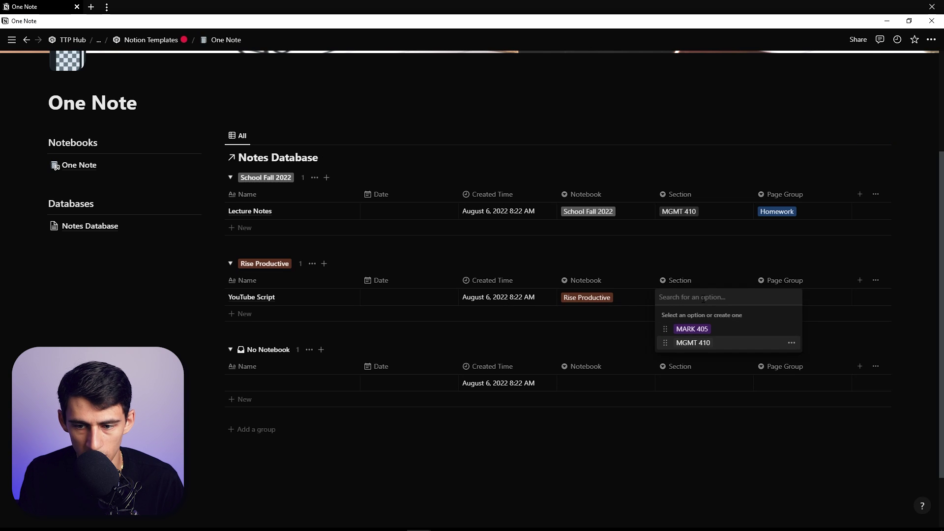
pyautogui.write('YouTube')
pyautogui.press('Return')
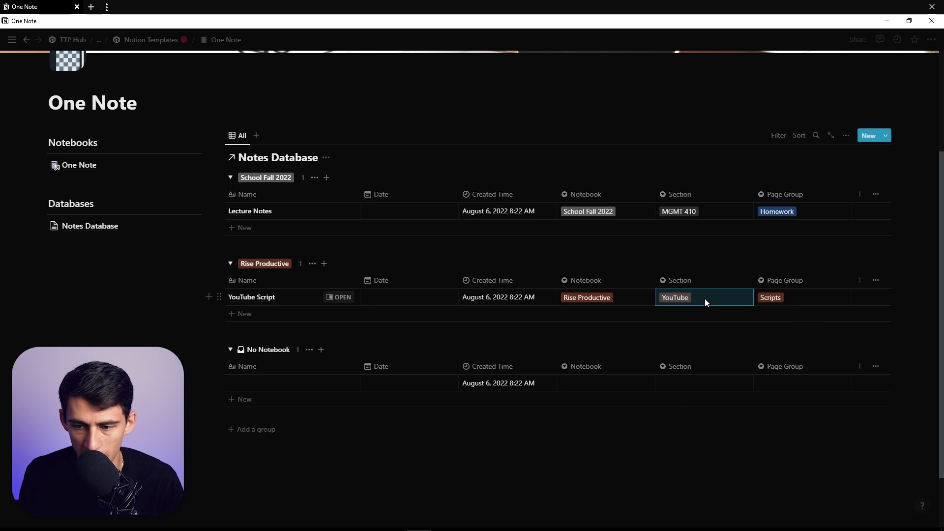
pyautogui.scroll(1, 764, 294)
pyautogui.click(240, 184)
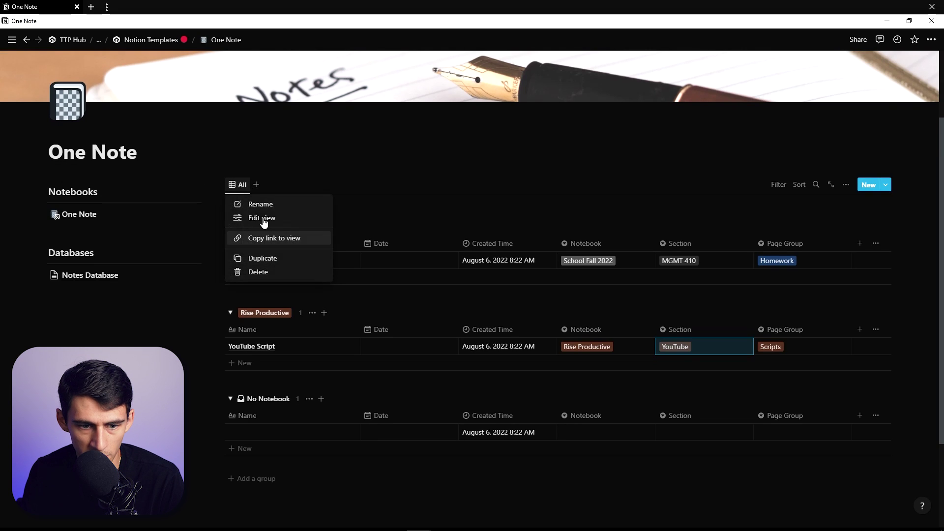
# - Duplicate the All view as a Page Groups view grouped by Page Group
pyautogui.click(272, 260)
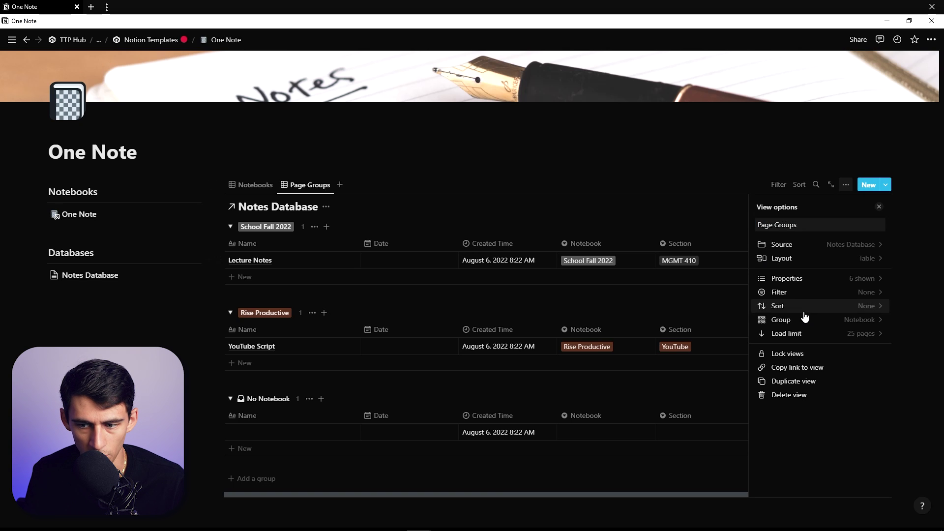
pyautogui.click(803, 320)
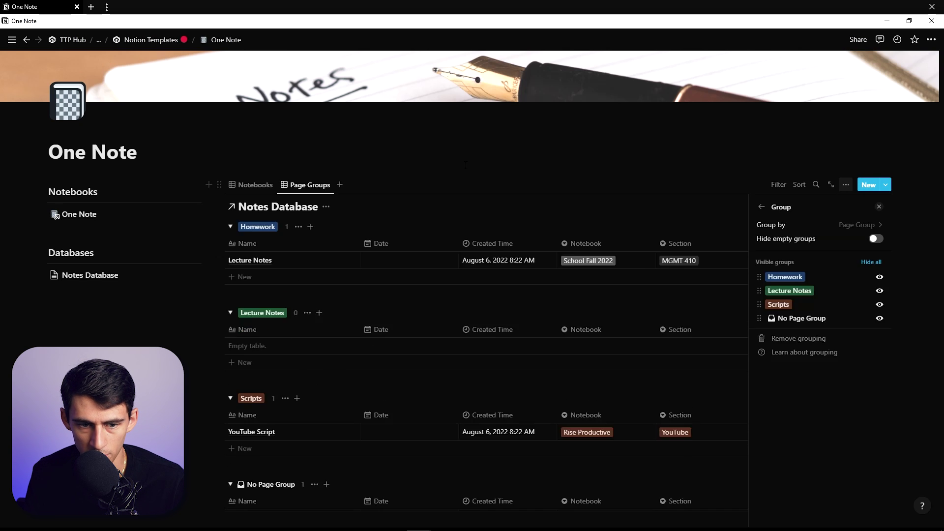
pyautogui.scroll(1, 465, 165)
pyautogui.click(310, 233)
# - Duplicate Page Groups into a view named Section, grouped by Section
pyautogui.click(344, 306)
pyautogui.click(371, 240)
pyautogui.click(367, 252)
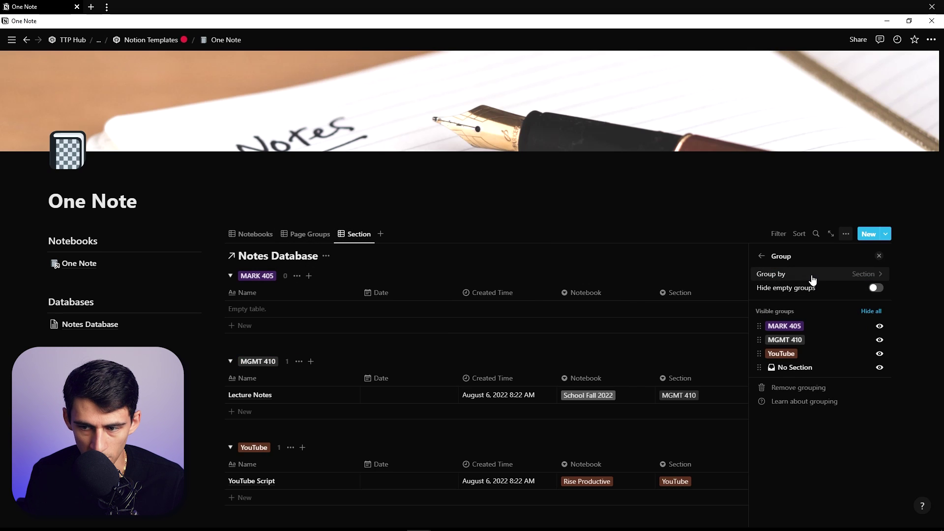
pyautogui.click(812, 279)
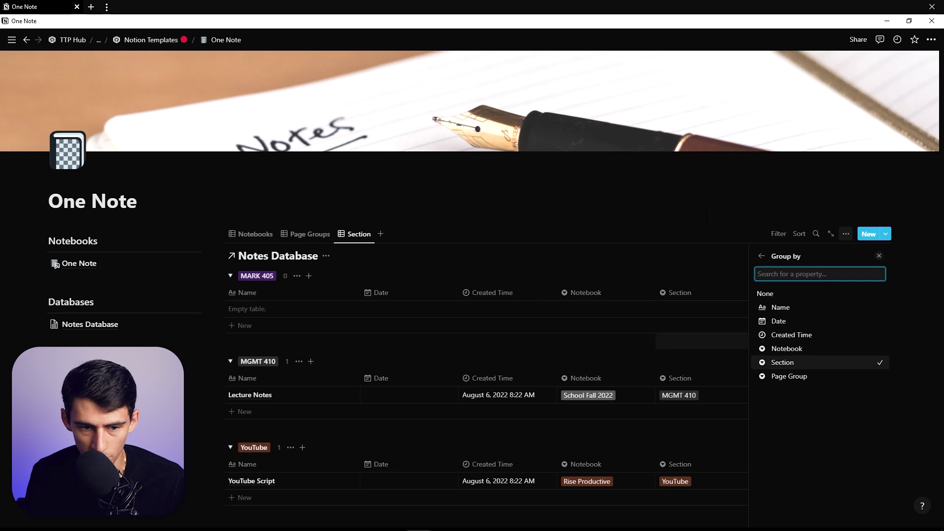
pyautogui.click(581, 203)
pyautogui.scroll(2, 495, 241)
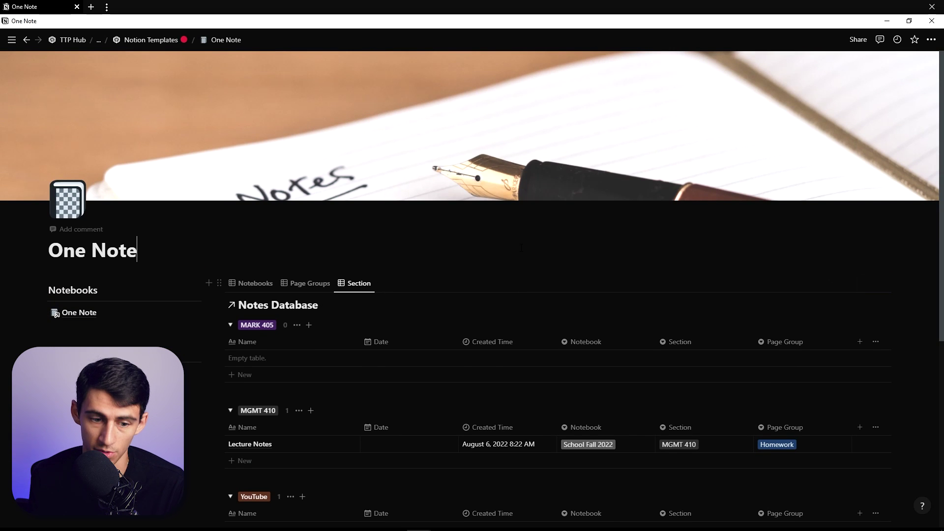
# - Sort the Notebooks and Page Groups views by Created Time, then return to Notion Templates
pyautogui.click(251, 283)
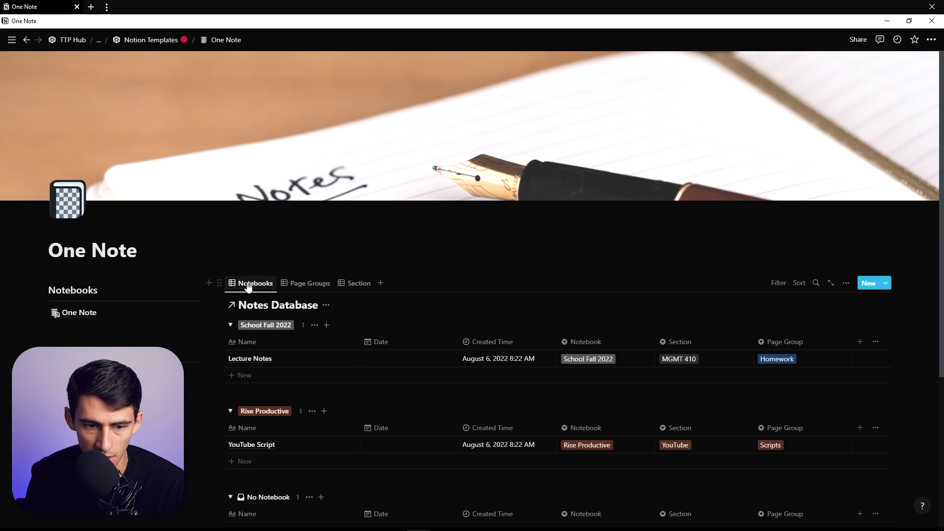
pyautogui.click(800, 284)
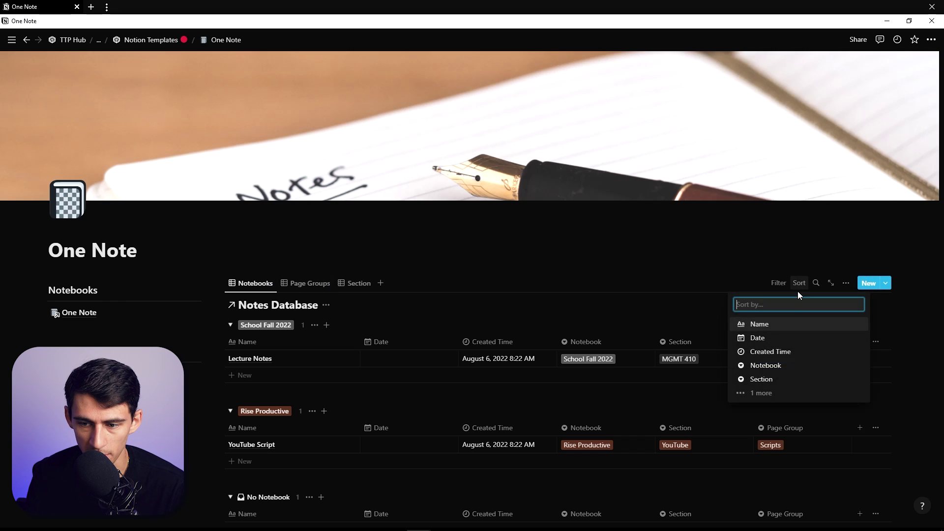
pyautogui.click(779, 352)
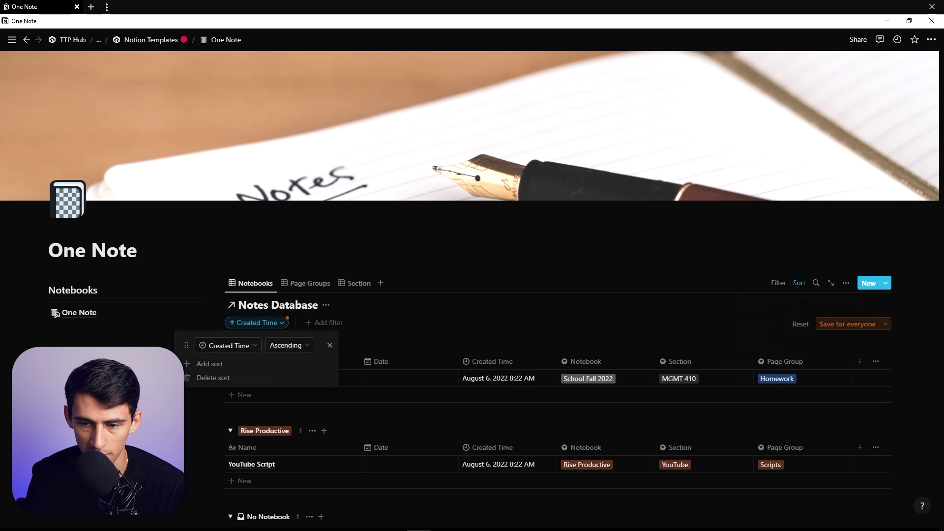
pyautogui.click(847, 324)
pyautogui.click(305, 283)
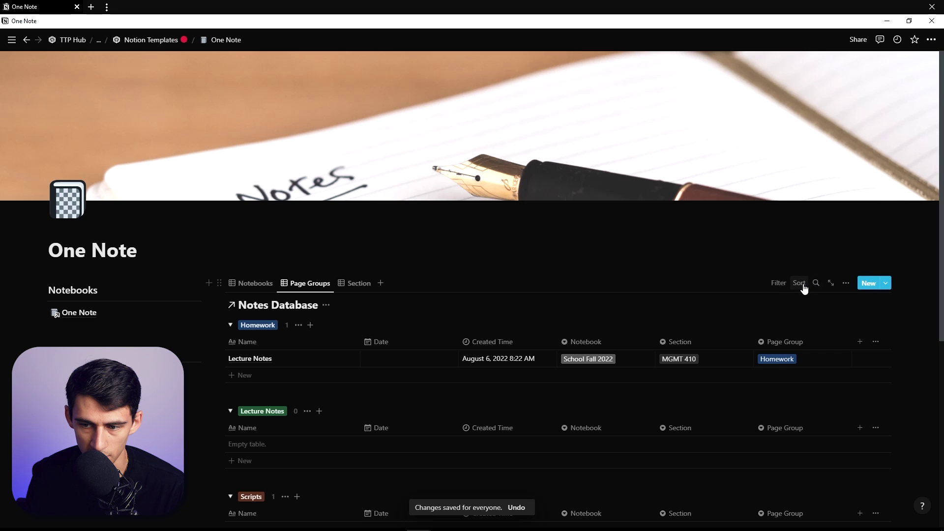
pyautogui.click(804, 289)
pyautogui.click(774, 352)
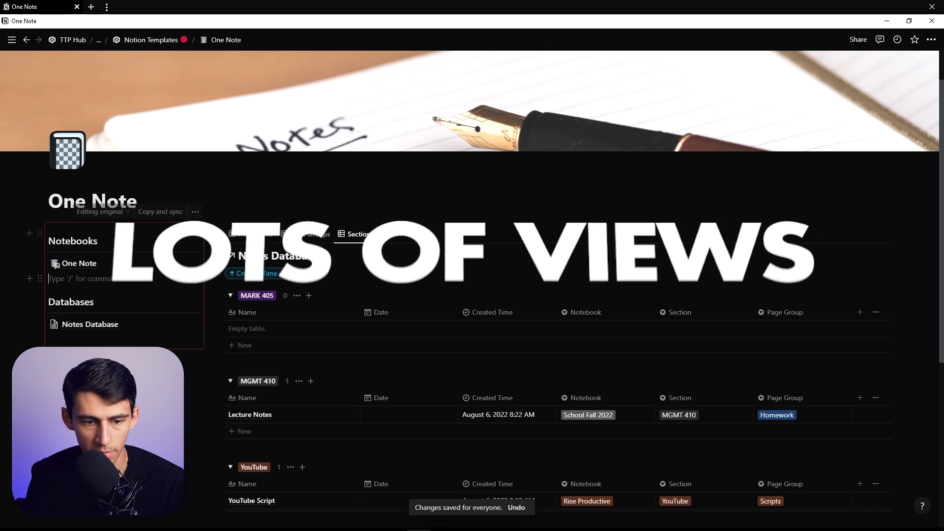
pyautogui.click(79, 278)
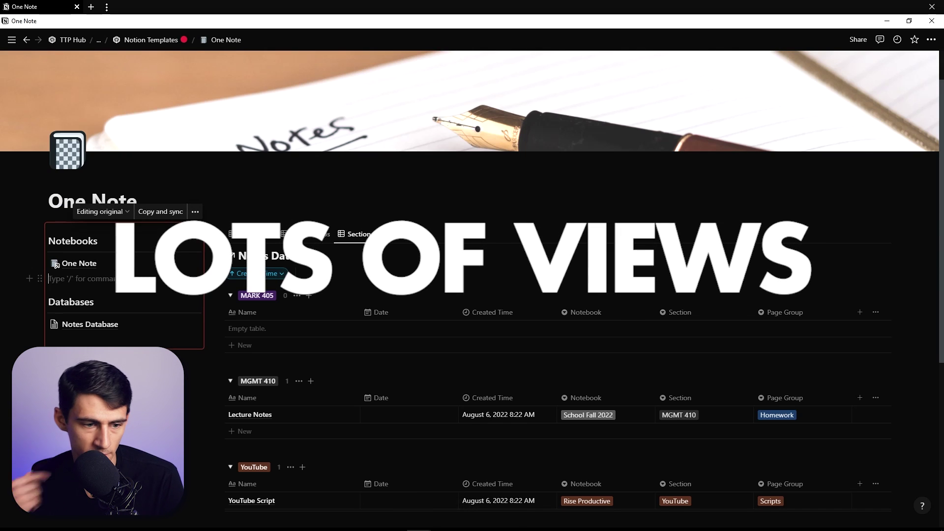
pyautogui.click(151, 41)
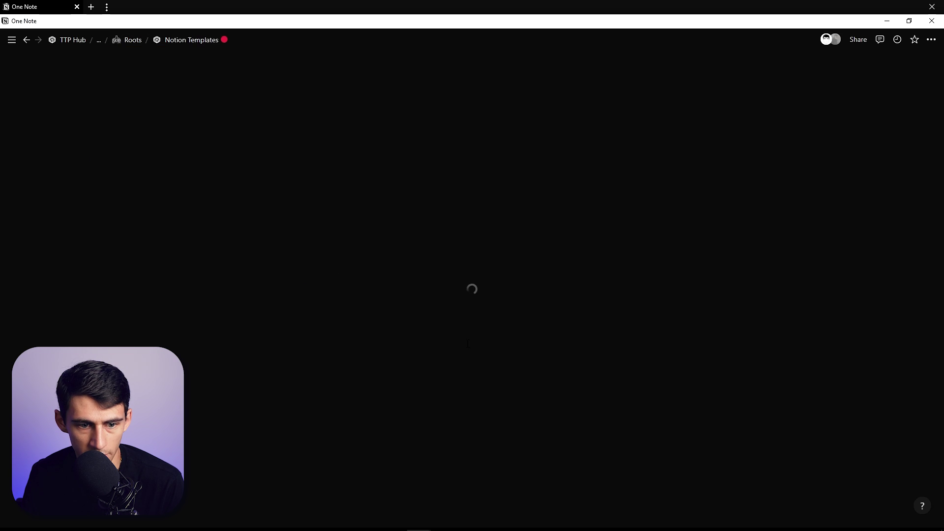
# - Duplicate the One Note page and open the One Note (1) copy from Notebooks
pyautogui.scroll(-20, 132, 300)
pyautogui.scroll(-2, 132, 298)
pyautogui.scroll(2, 131, 285)
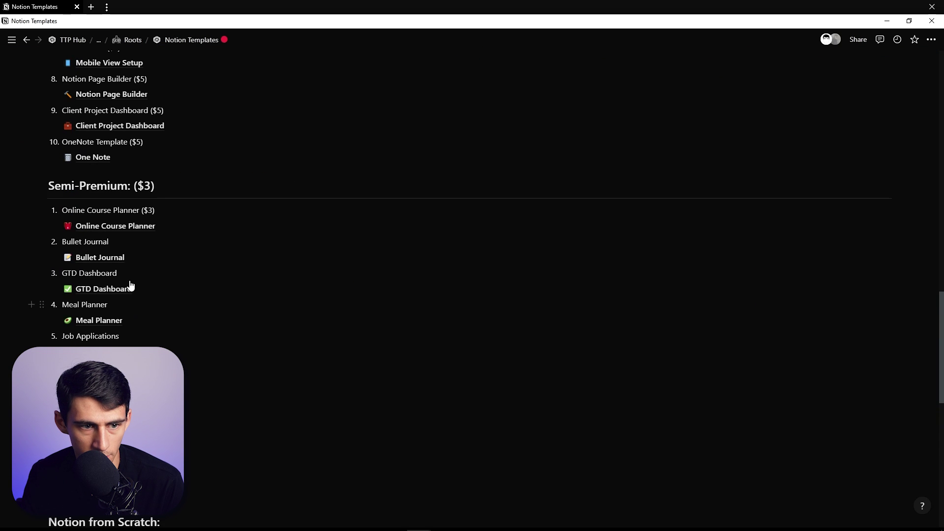
pyautogui.rightClick(144, 164)
pyautogui.click(245, 204)
pyautogui.hotkey('ctrl', 'z')
pyautogui.click(118, 163)
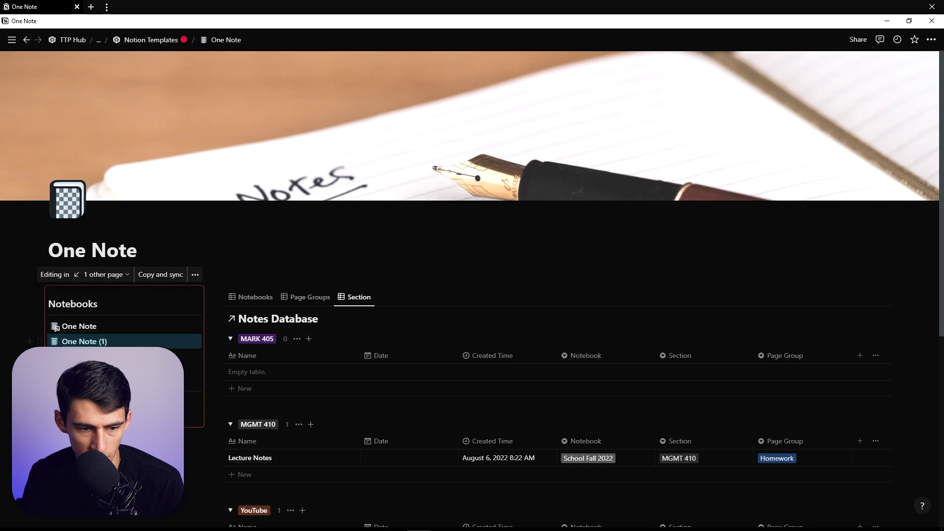
pyautogui.click(78, 341)
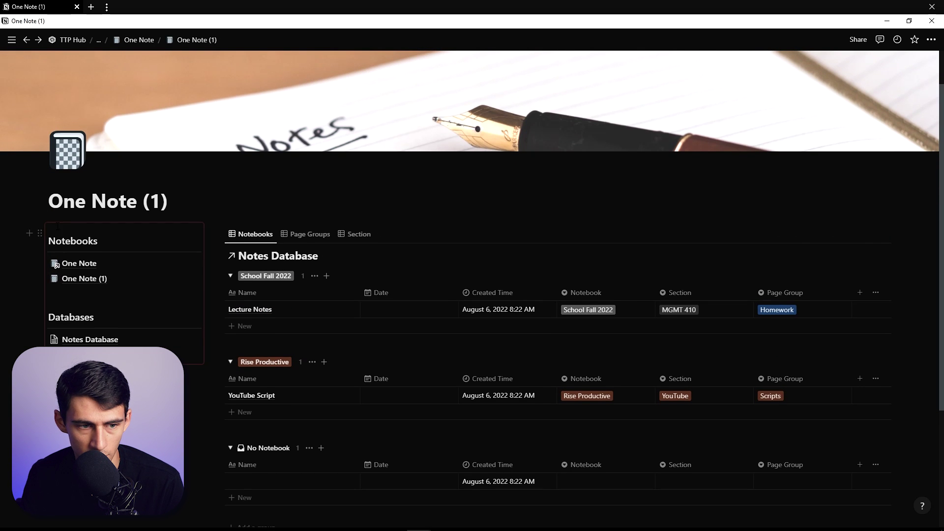
pyautogui.tripleClick(179, 197)
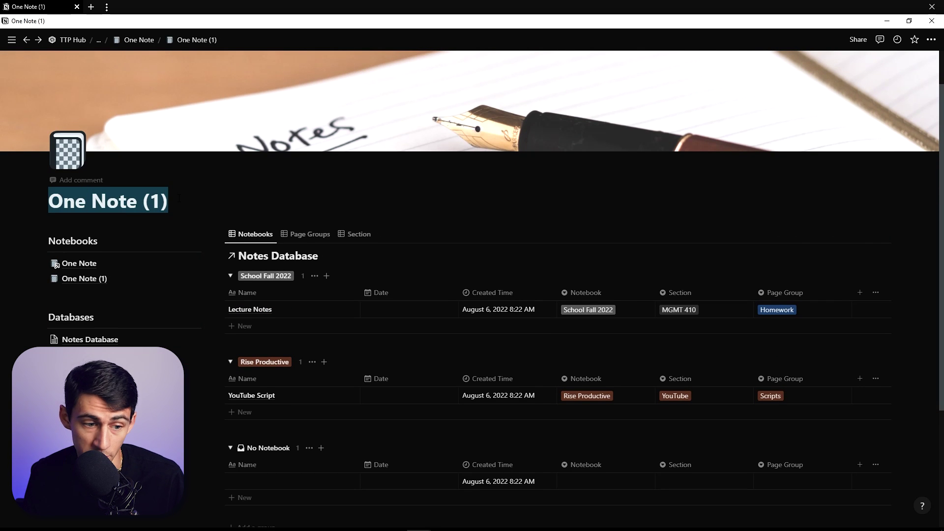
# - Retitle the copy School Fall 2022 and give it a school books photo cover
pyautogui.write('School Fall 2022')
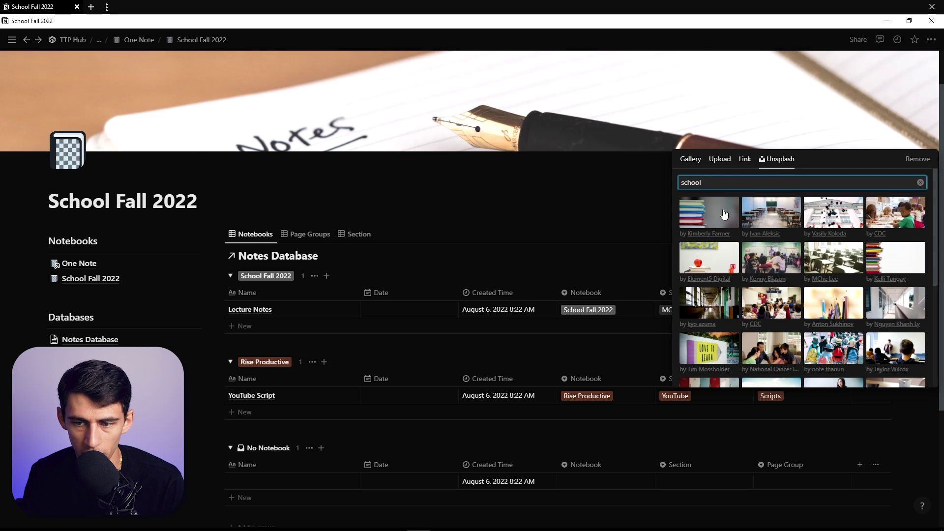
pyautogui.click(709, 212)
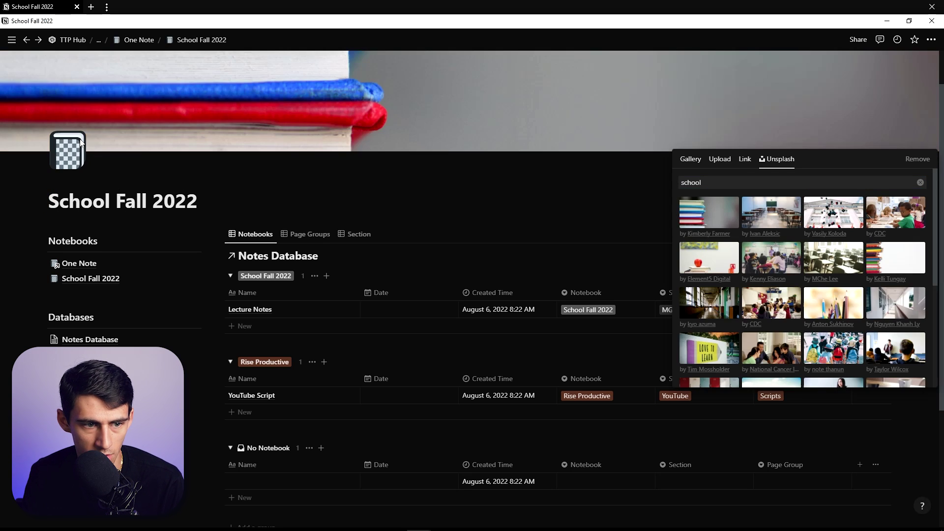
pyautogui.click(78, 145)
# - Set the graduation cap emoji as the page icon
pyautogui.click(75, 148)
pyautogui.write('school')
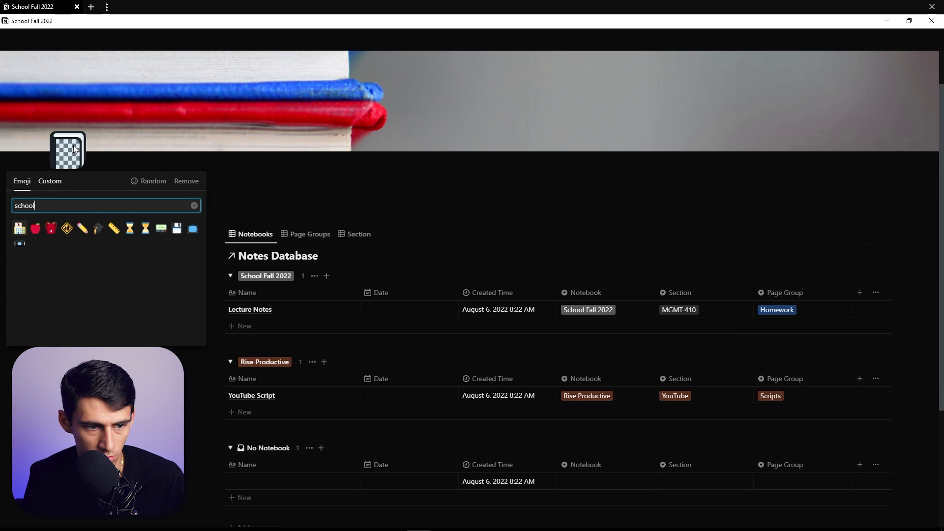
pyautogui.click(99, 228)
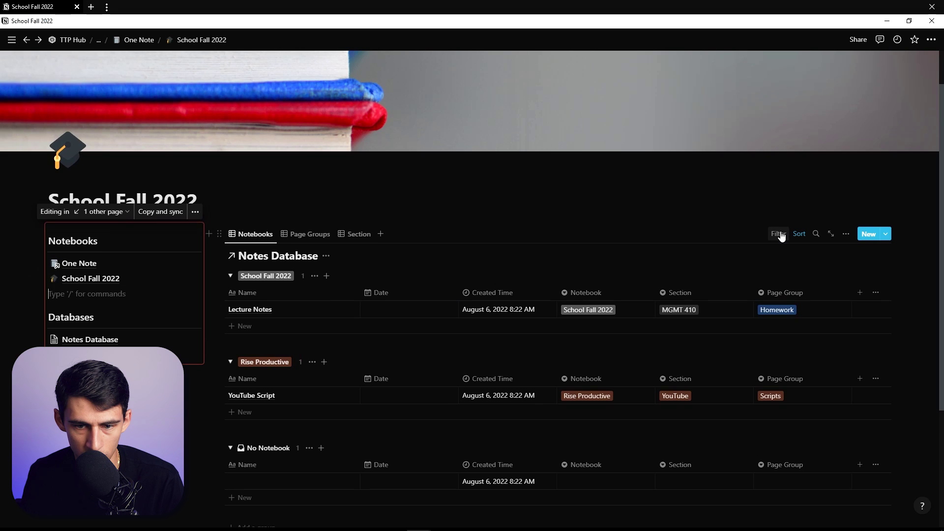
# - Delete the Notebooks view from the School Fall 2022 database
pyautogui.click(780, 236)
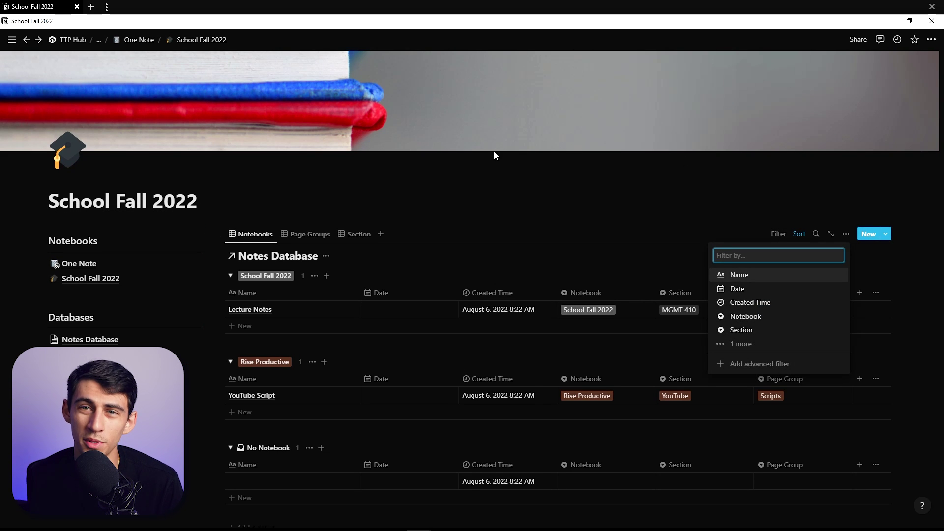
pyautogui.press('Escape')
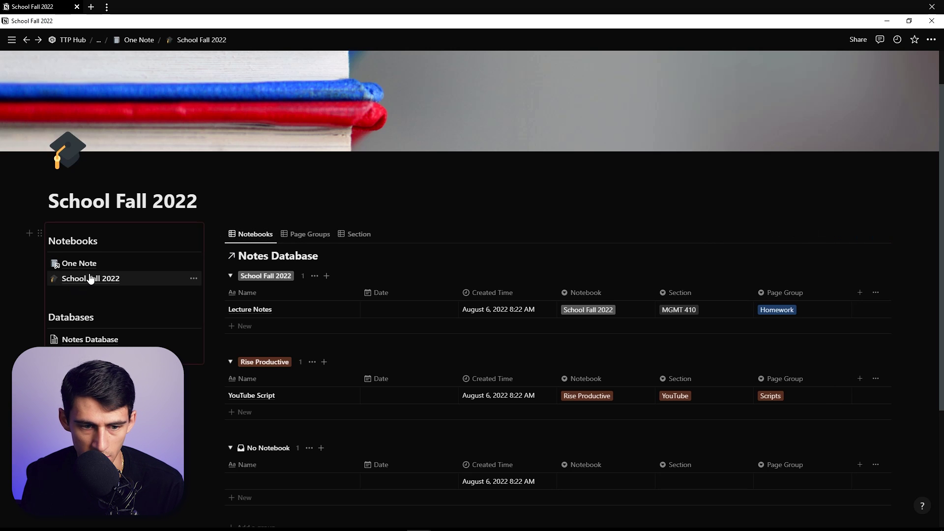
pyautogui.click(255, 234)
pyautogui.click(250, 321)
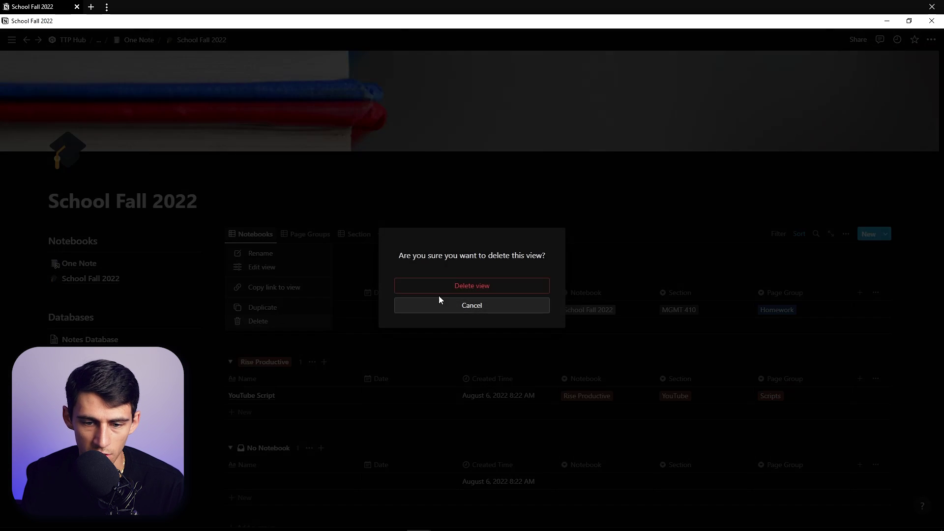
pyautogui.click(457, 288)
# - Bring the Section view forward, then go to the One Note page
pyautogui.scroll(-1, 493, 146)
pyautogui.click(299, 187)
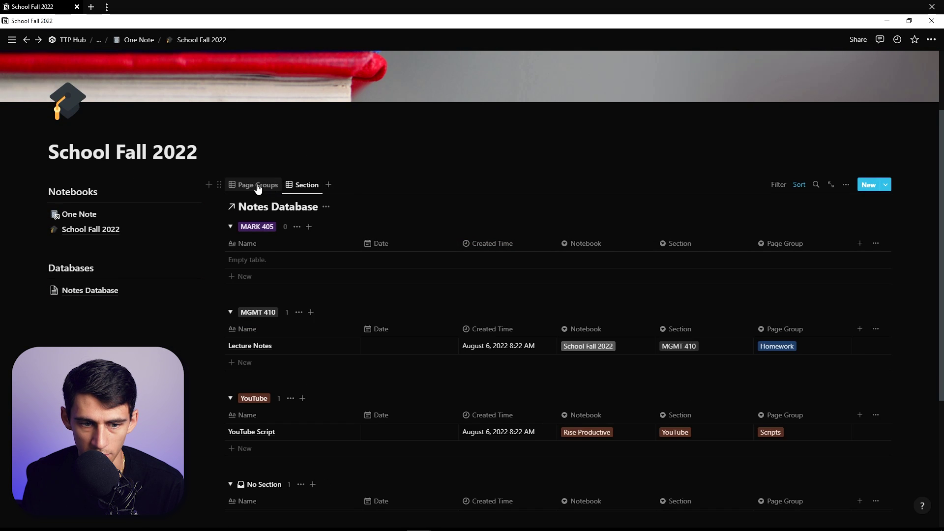
pyautogui.click(846, 185)
pyautogui.click(794, 278)
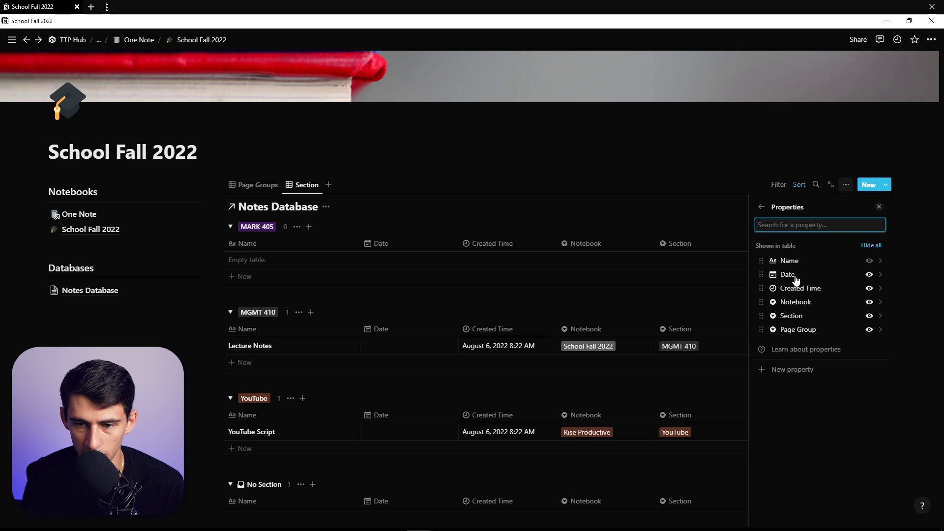
pyautogui.click(371, 209)
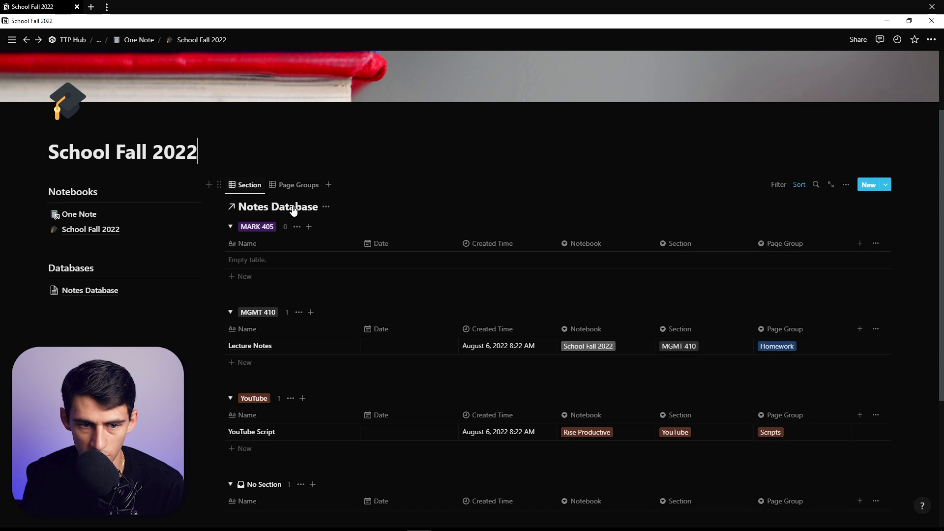
pyautogui.click(105, 217)
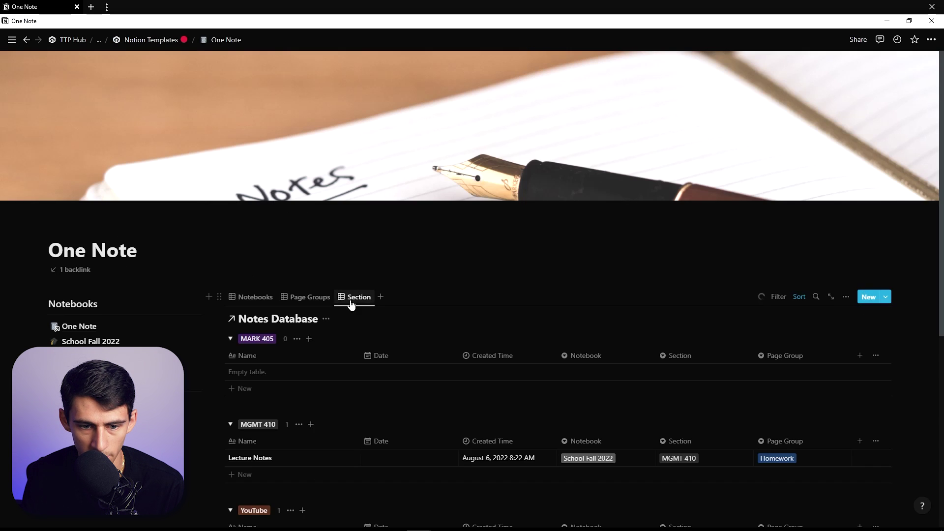
# - Filter the Section view to the School Fall 2022 notebook and save it for everyone
pyautogui.hotkey('ctrl', '[')
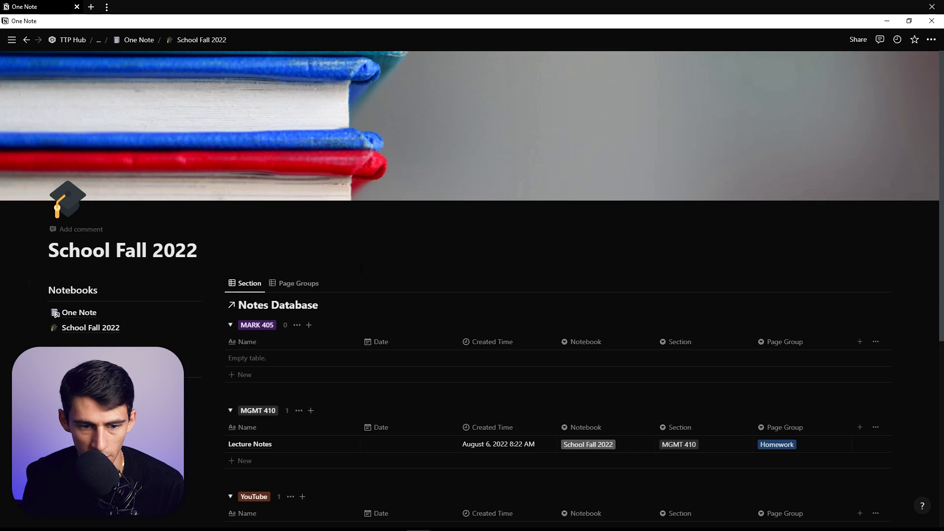
pyautogui.scroll(-2, 360, 269)
pyautogui.scroll(-1, 326, 274)
pyautogui.scroll(1, 315, 270)
pyautogui.click(294, 184)
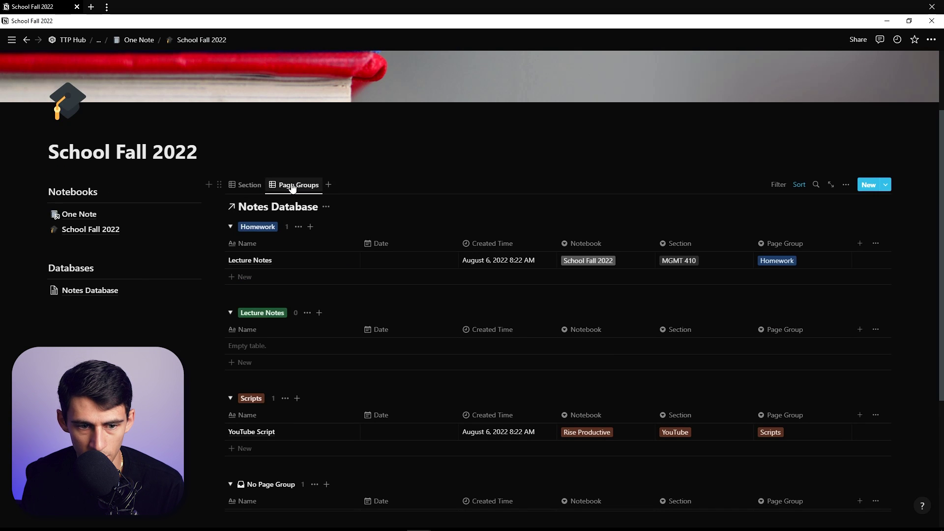
pyautogui.click(248, 186)
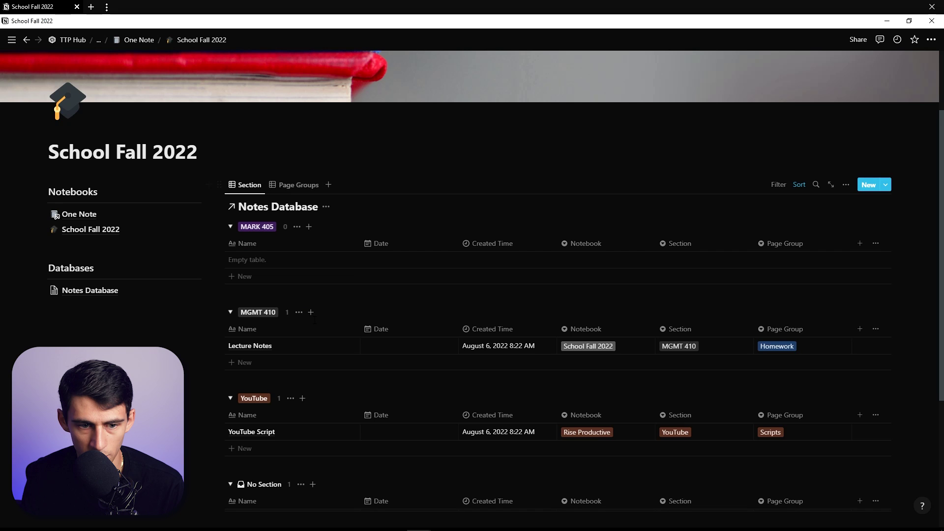
pyautogui.click(778, 191)
pyautogui.click(748, 268)
pyautogui.click(290, 274)
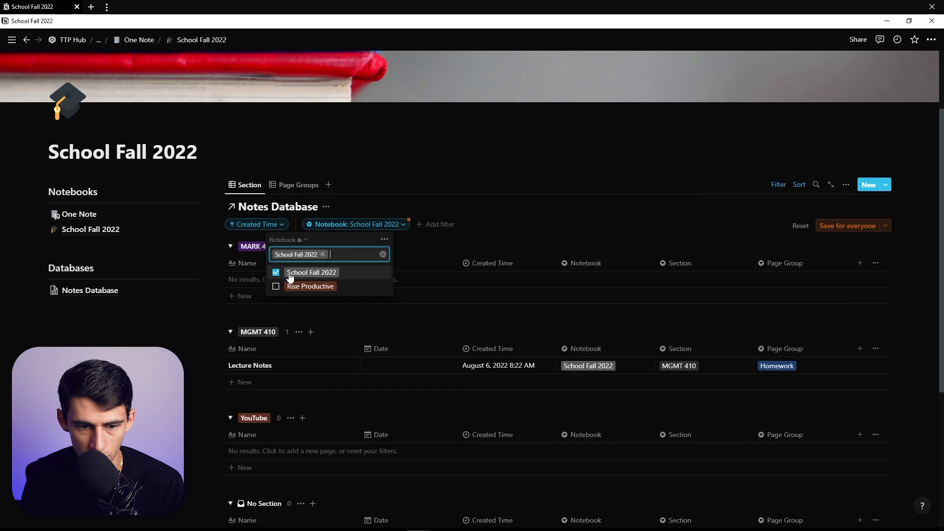
pyautogui.click(424, 349)
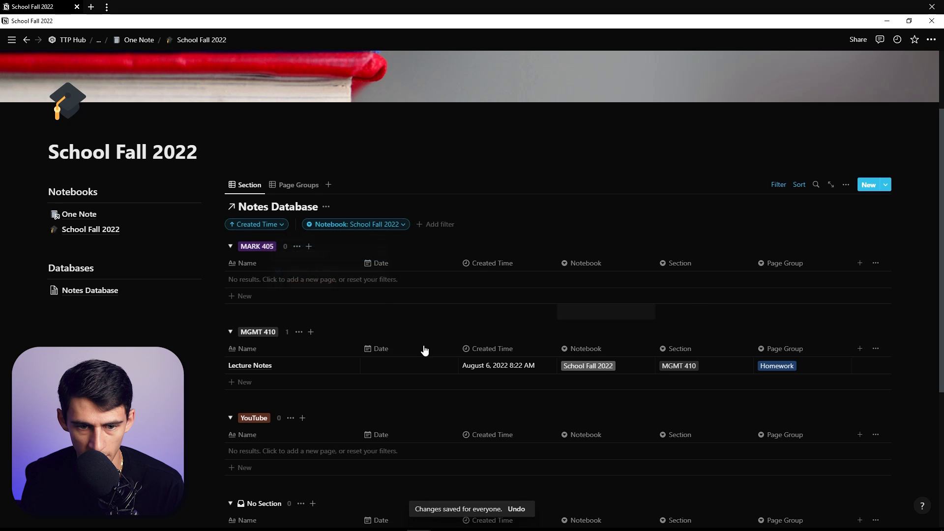
pyautogui.click(294, 185)
# - Filter Page Groups to School Fall 2022, save for everyone, and hide the YouTube group
pyautogui.click(778, 184)
pyautogui.click(745, 267)
pyautogui.click(271, 272)
pyautogui.click(841, 227)
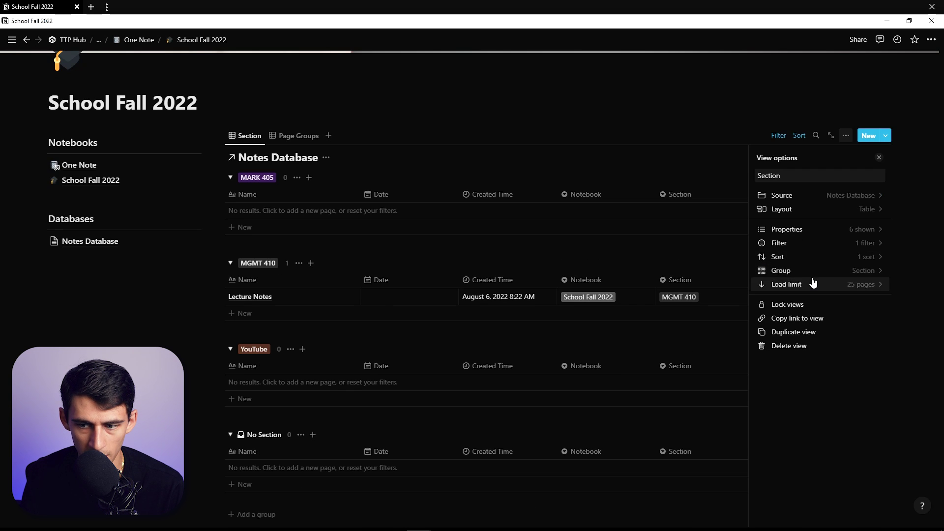
pyautogui.click(812, 270)
pyautogui.click(880, 256)
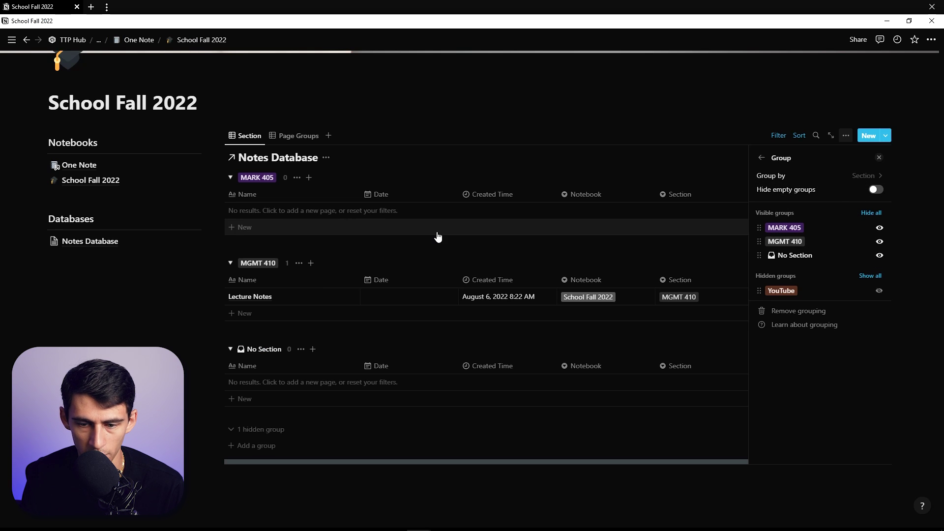
# - In the Page Groups view's Group settings, hide the empty Scripts group
pyautogui.click(313, 138)
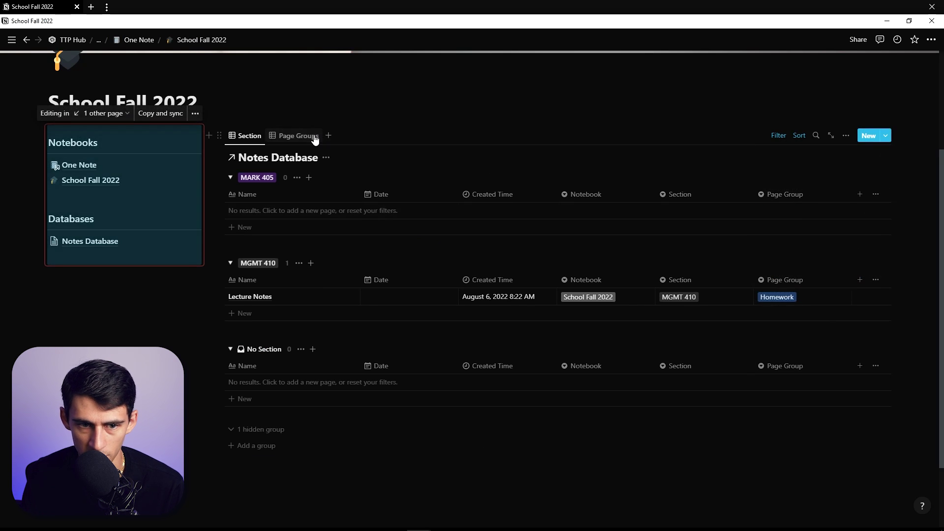
pyautogui.click(845, 137)
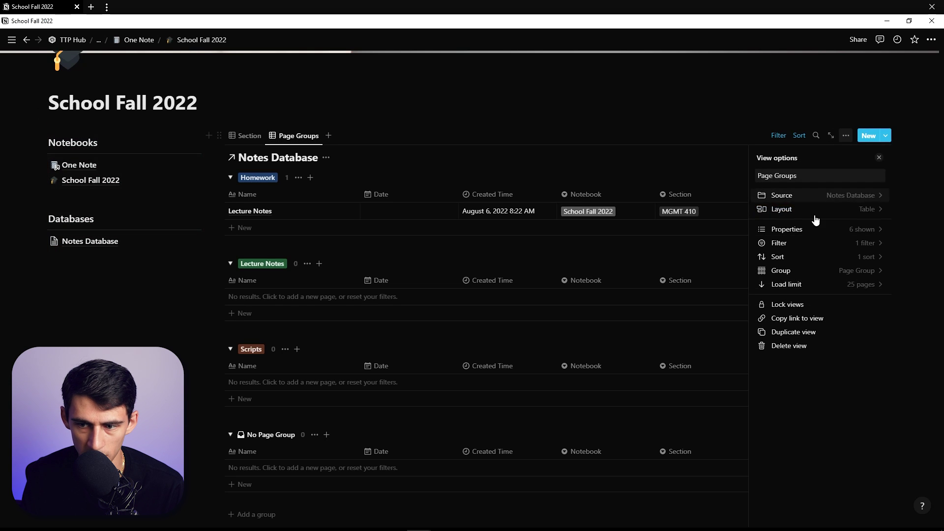
pyautogui.click(807, 270)
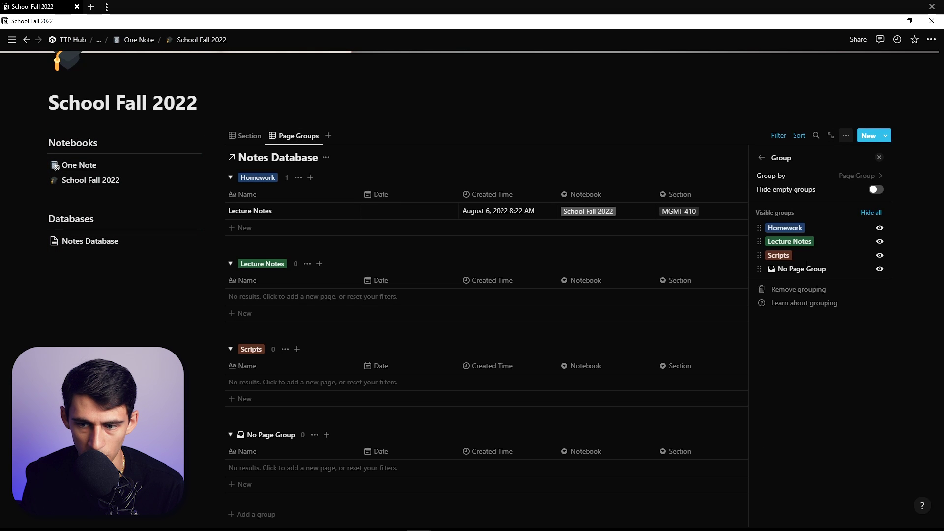
pyautogui.click(880, 255)
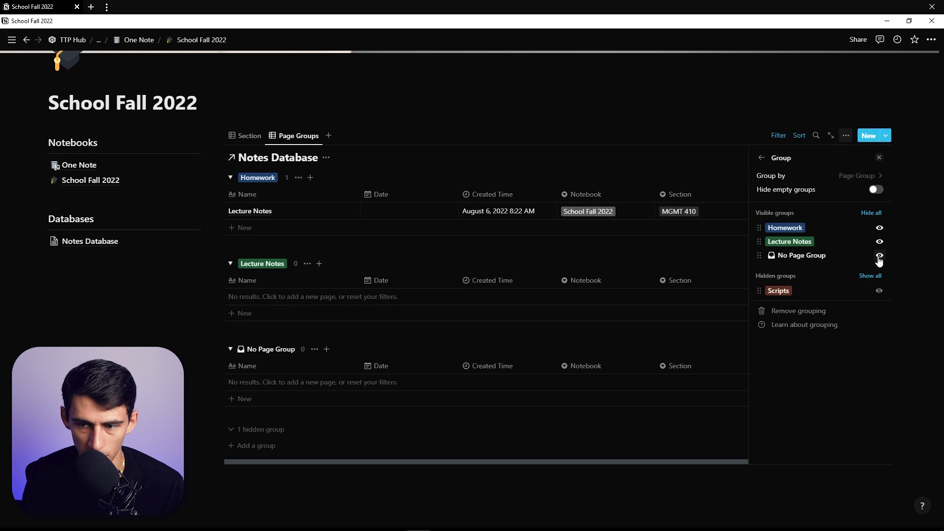
pyautogui.rightClick(305, 136)
# - Duplicate the Section view and make it a calendar laid out by Created Time
pyautogui.click(244, 135)
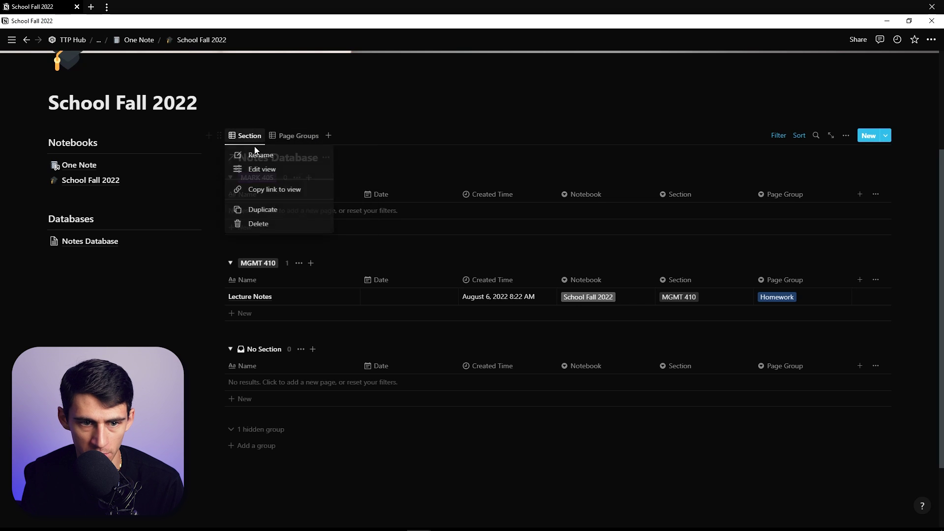
pyautogui.click(263, 209)
pyautogui.click(350, 143)
pyautogui.click(348, 137)
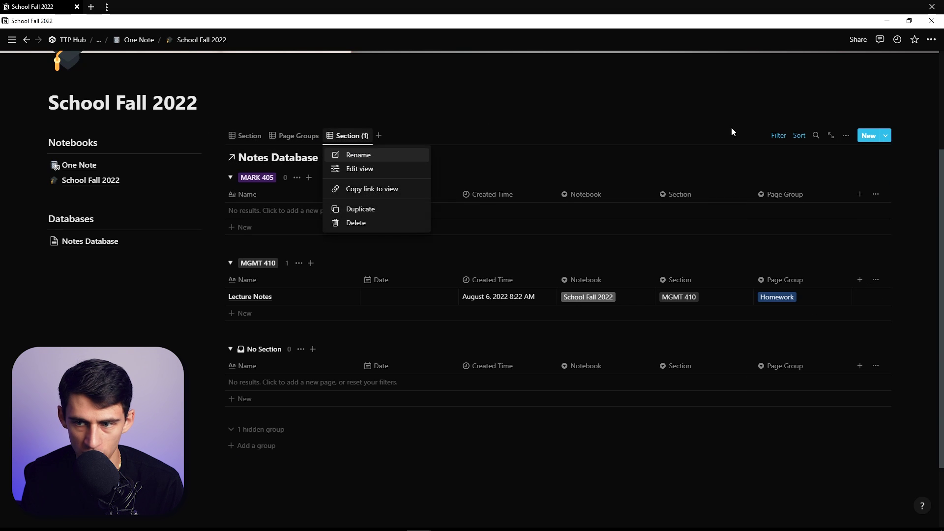
pyautogui.click(660, 132)
pyautogui.click(845, 135)
pyautogui.click(814, 206)
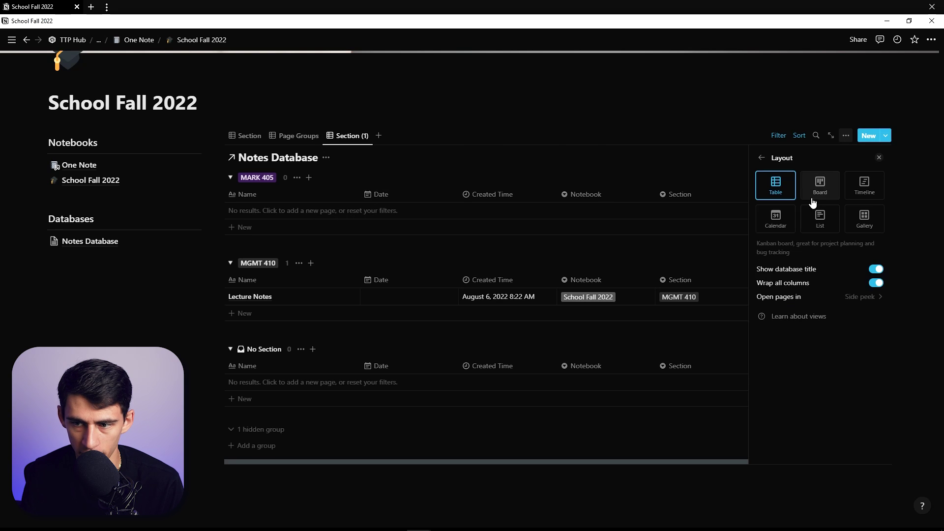
pyautogui.click(775, 218)
pyautogui.click(807, 274)
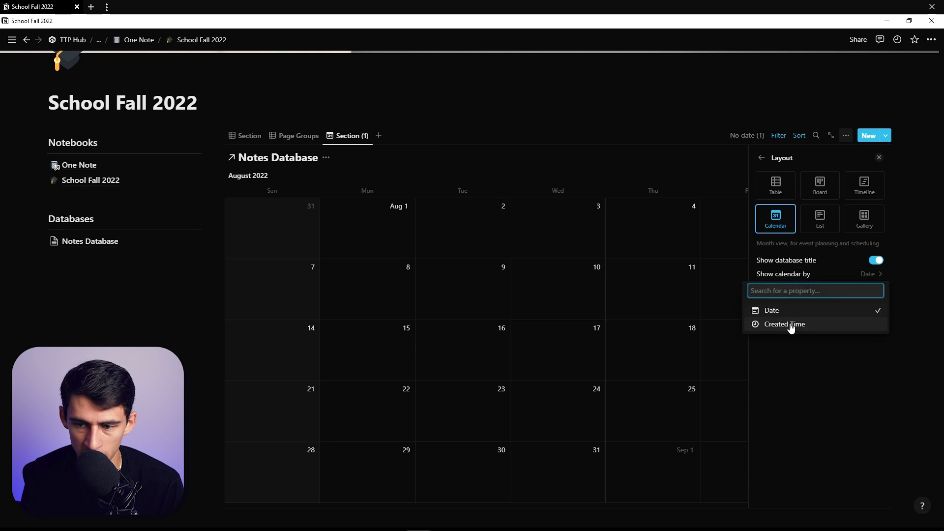
pyautogui.click(774, 313)
pyautogui.click(414, 290)
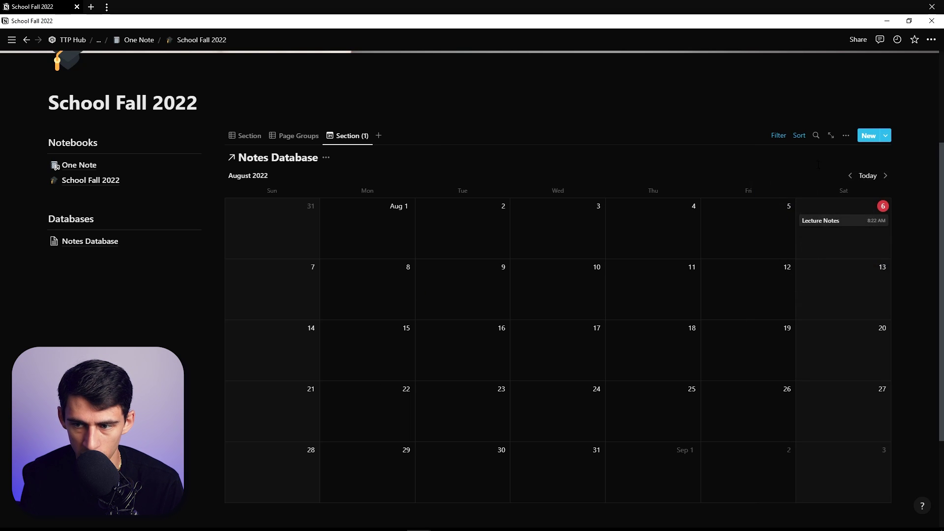
# - Name the calendar view 'Created Time Calendar' and check its School Fall 2022 filter
pyautogui.click(845, 135)
pyautogui.write('Created Time Calendar')
pyautogui.click(784, 244)
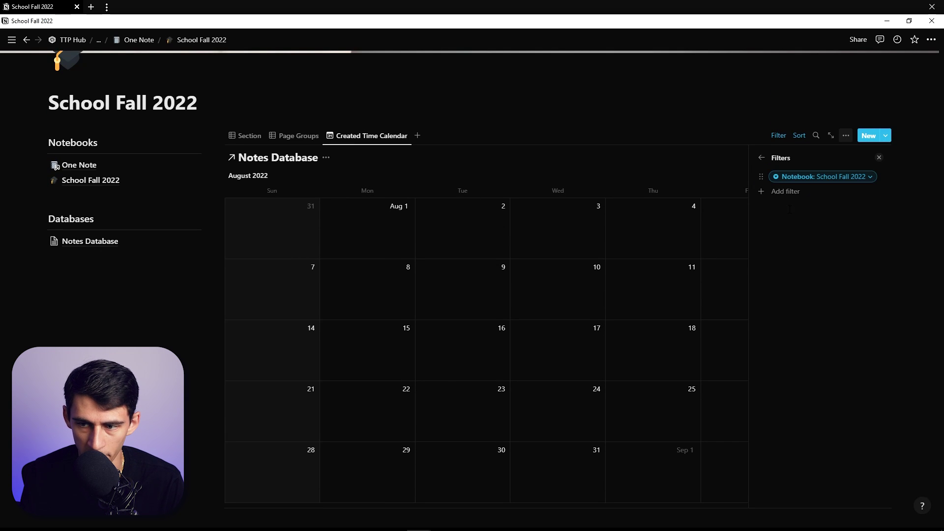
pyautogui.click(475, 225)
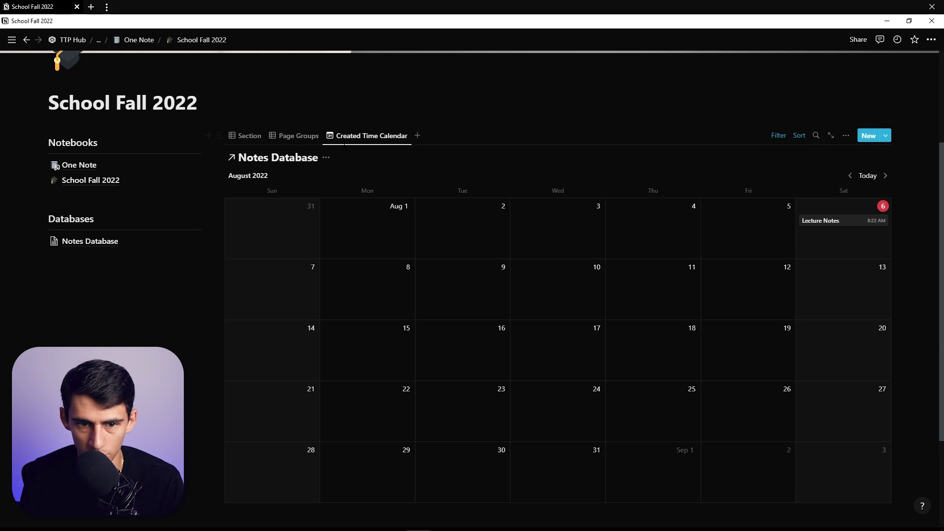
# - Hide the Notebook column in the Page Groups and Section table views
pyautogui.click(242, 136)
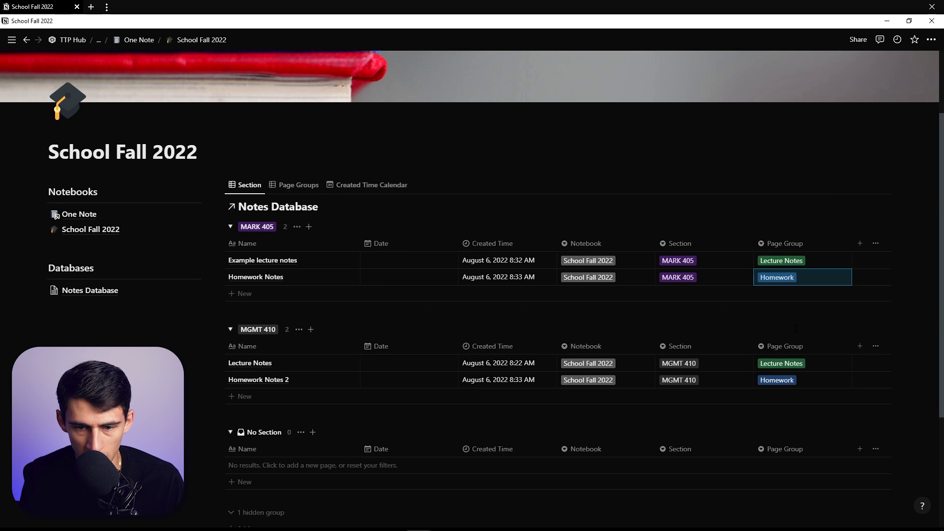
pyautogui.click(294, 184)
pyautogui.scroll(-1, 305, 214)
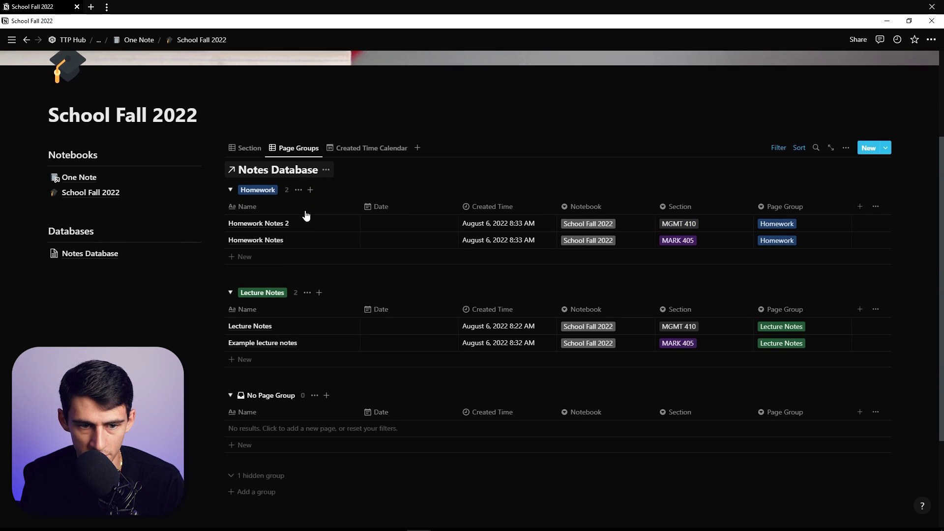
pyautogui.scroll(1, 268, 251)
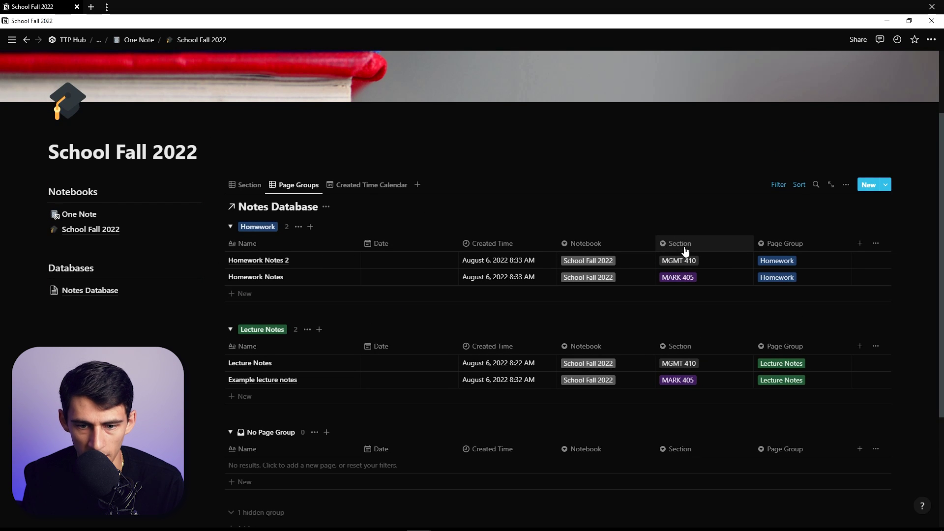
pyautogui.click(587, 245)
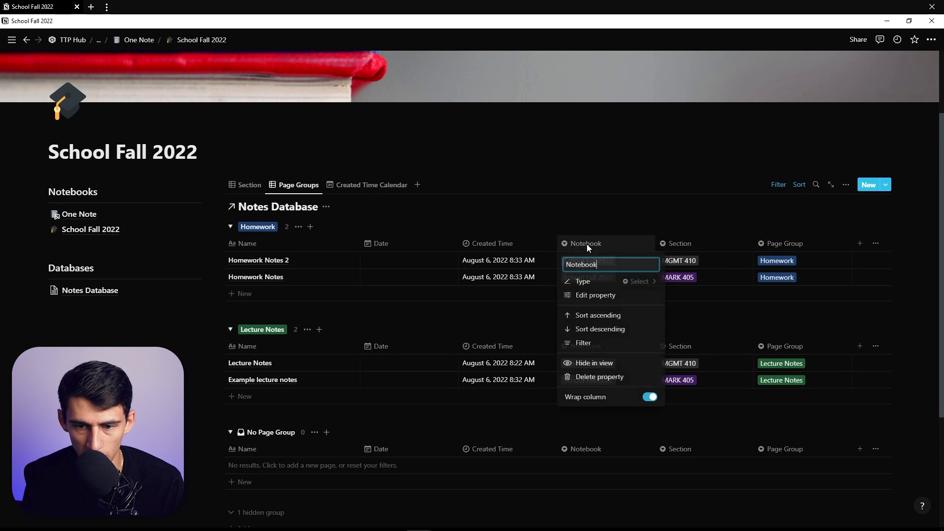
pyautogui.click(238, 185)
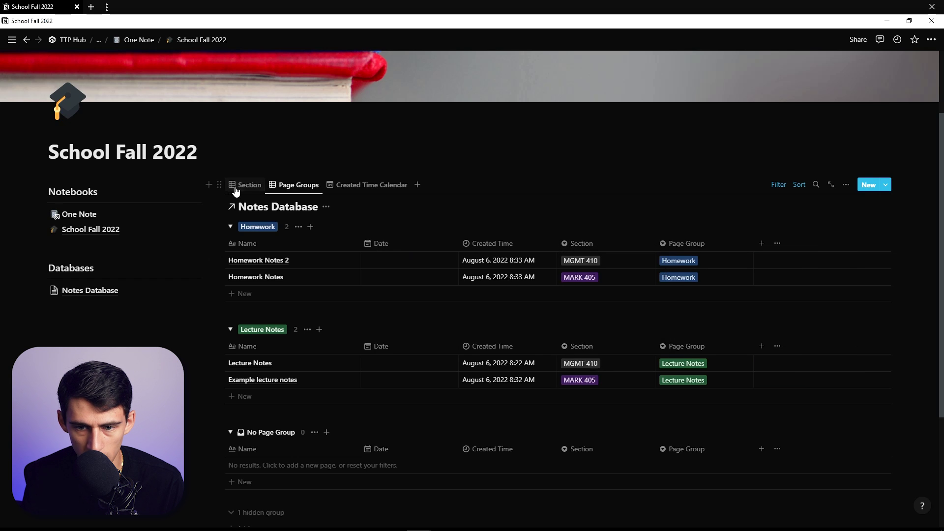
pyautogui.click(238, 185)
pyautogui.click(570, 244)
pyautogui.click(604, 368)
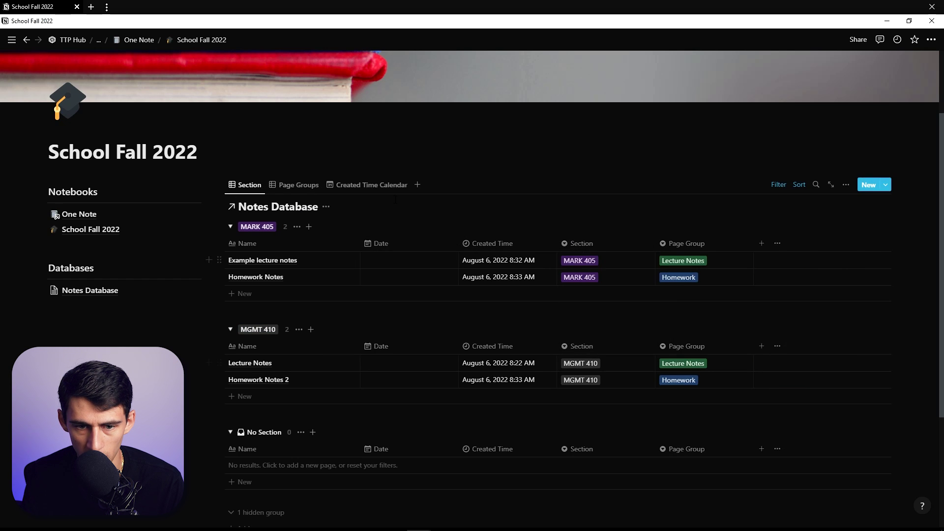
# - Show each note's Page Group on the Created Time Calendar entries
pyautogui.click(373, 185)
pyautogui.click(845, 185)
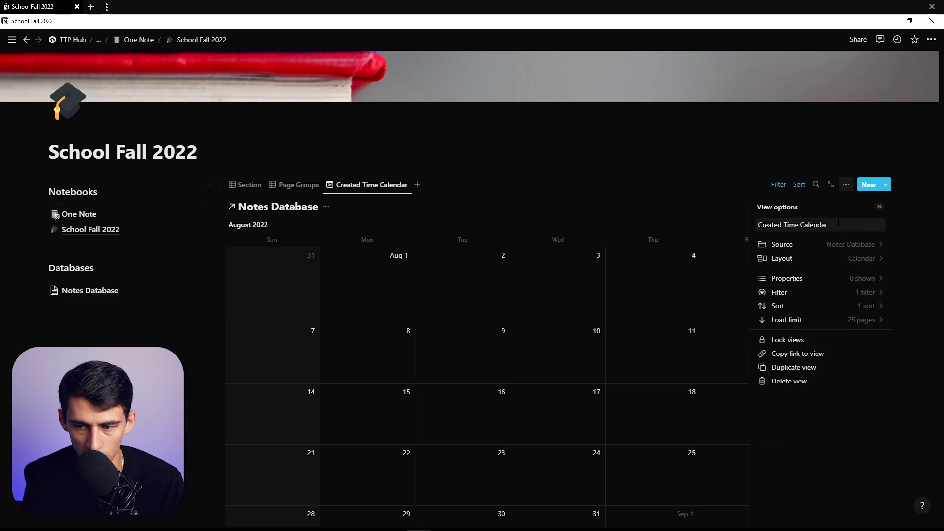
pyautogui.click(809, 279)
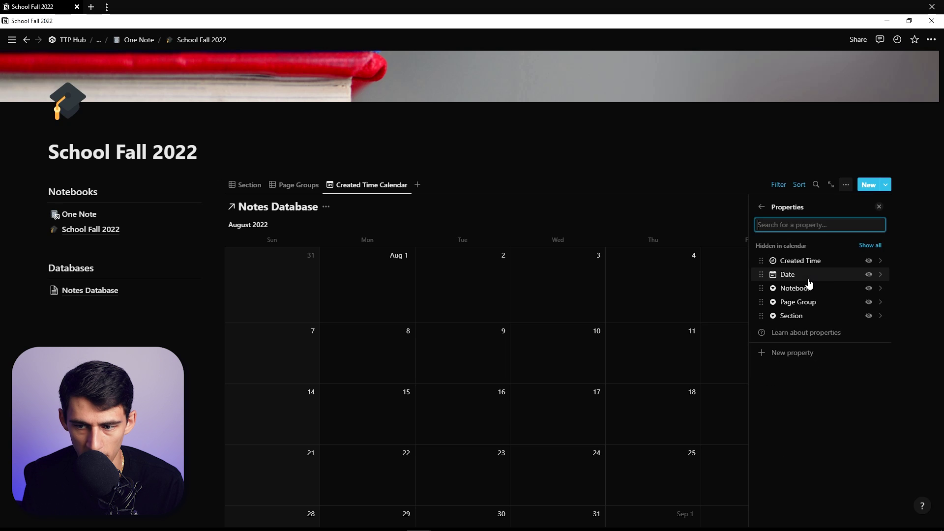
pyautogui.click(869, 302)
# - Duplicate the Section view into a new Section (1) view
pyautogui.rightClick(245, 185)
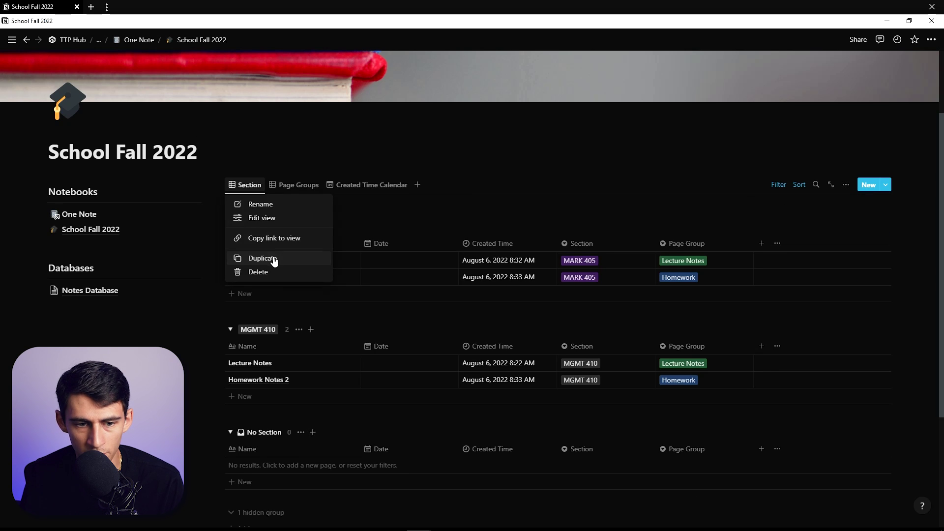
pyautogui.click(274, 259)
pyautogui.click(817, 256)
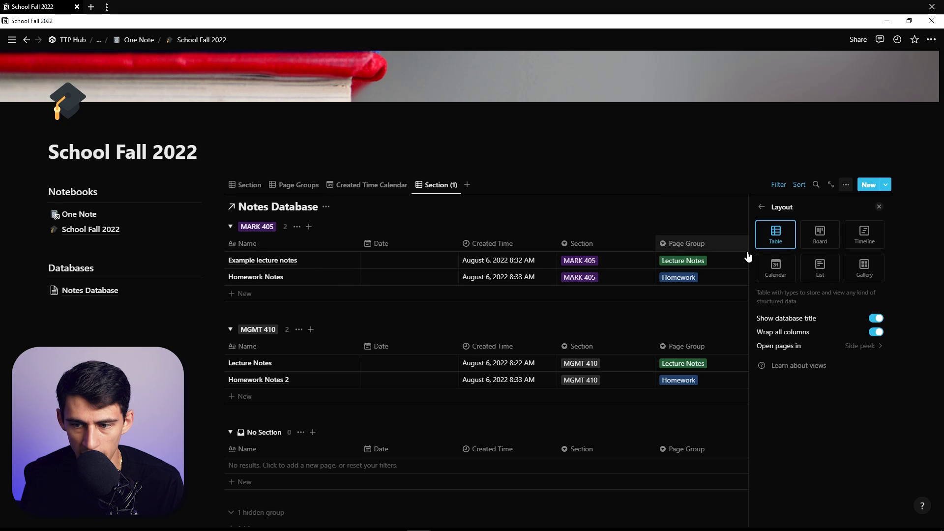
# - Make the copy a board grouped by Section, hiding the YouTube column
pyautogui.click(820, 235)
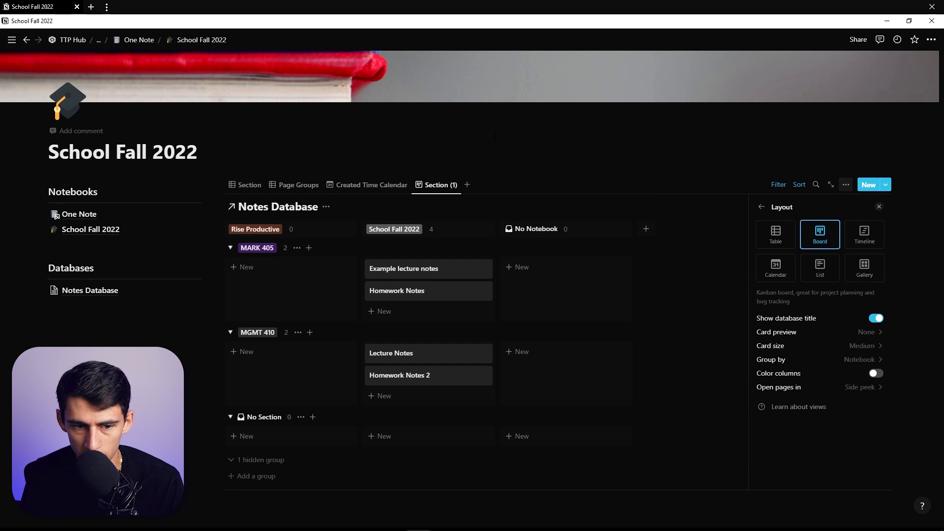
pyautogui.click(761, 206)
pyautogui.click(786, 320)
pyautogui.click(836, 225)
pyautogui.click(795, 300)
pyautogui.click(880, 319)
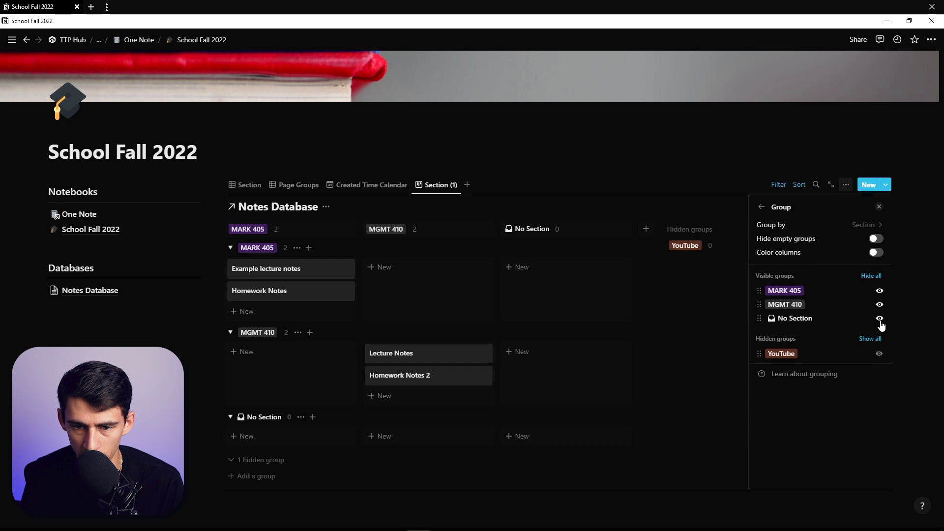
# - Sub-group the board by Page Group, hiding the Scripts and No Page Group rows
pyautogui.click(761, 207)
pyautogui.click(787, 334)
pyautogui.click(855, 225)
pyautogui.click(800, 329)
pyautogui.click(879, 304)
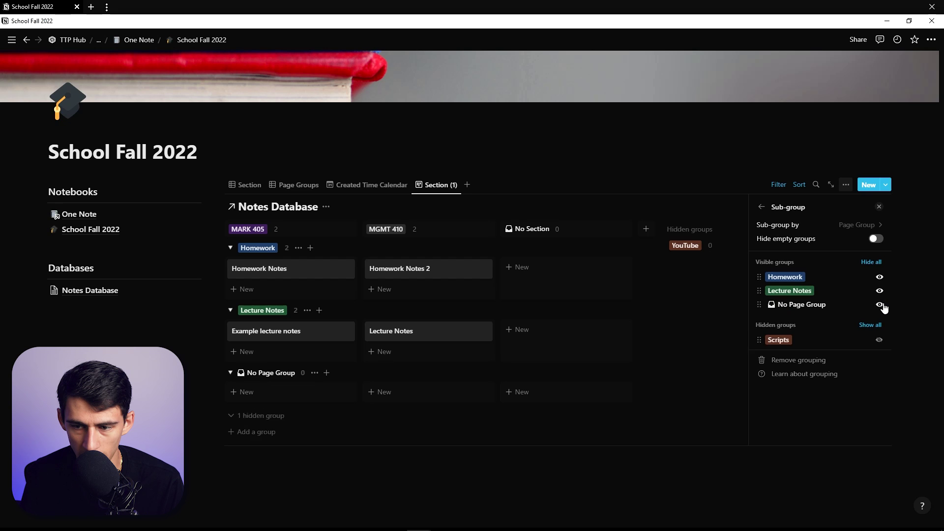
pyautogui.click(880, 305)
pyautogui.click(845, 184)
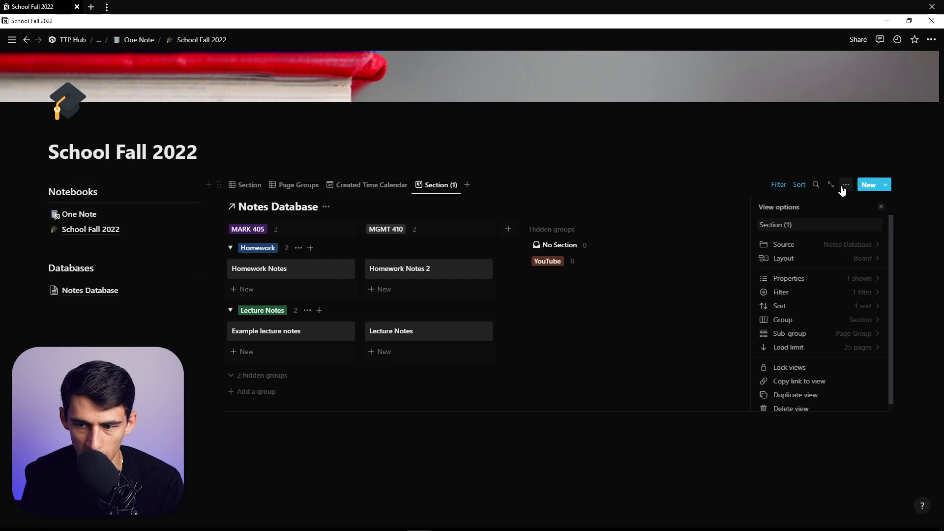
pyautogui.click(804, 276)
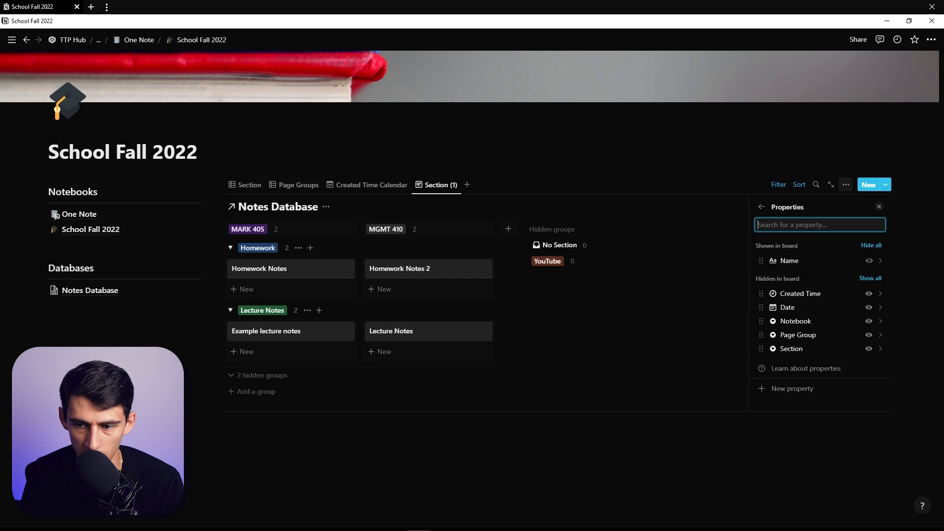
# - Show Created Time on board cards and adjust the board's sort and Homework sub-group
pyautogui.click(869, 294)
pyautogui.press('Escape')
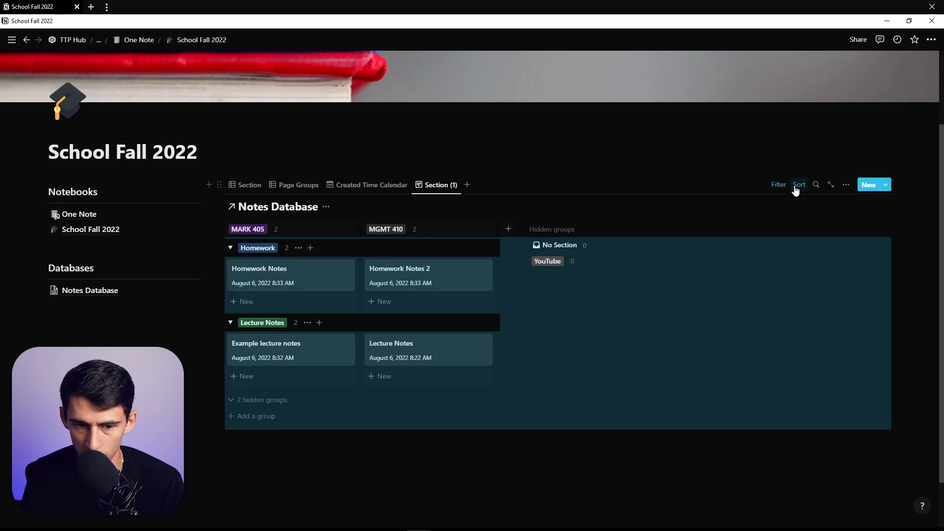
pyautogui.click(798, 185)
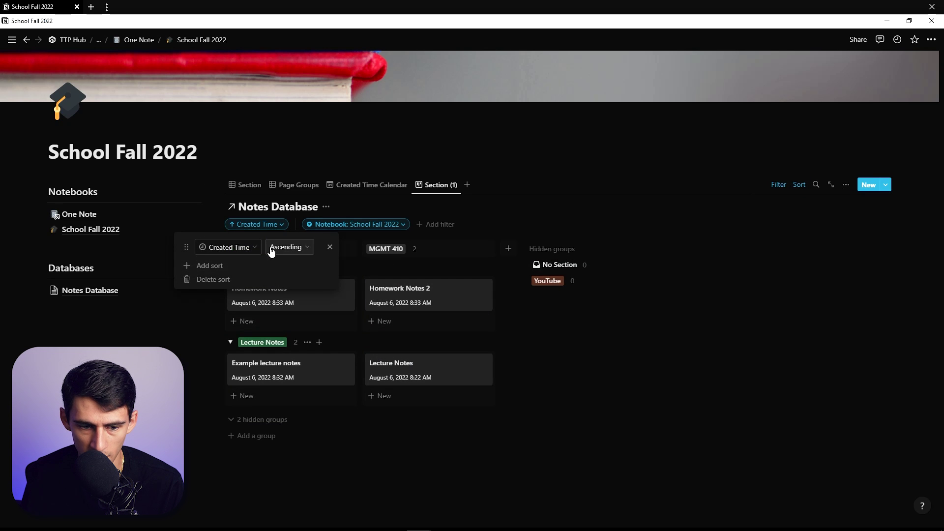
pyautogui.press('Escape')
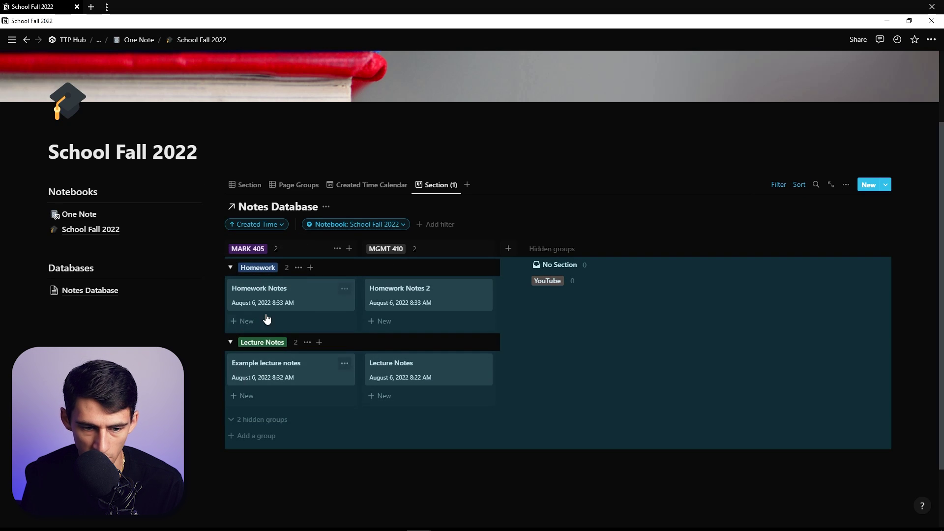
pyautogui.click(844, 187)
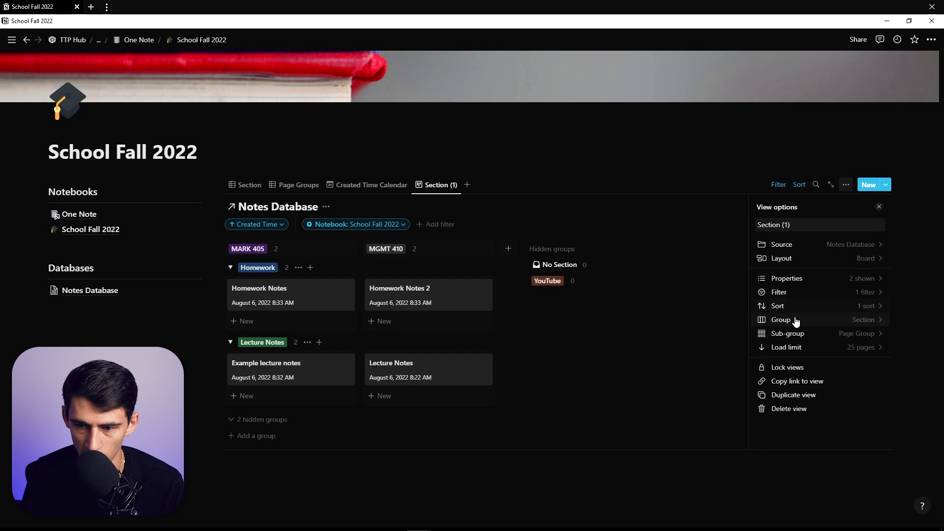
pyautogui.click(800, 333)
pyautogui.moveTo(759, 277)
pyautogui.mouseDown()
pyautogui.moveTo(759, 292)
pyautogui.moveTo(759, 276)
pyautogui.mouseUp()
# - Sort the table by Created Time, newest first, and save it for everyone
pyautogui.click(799, 185)
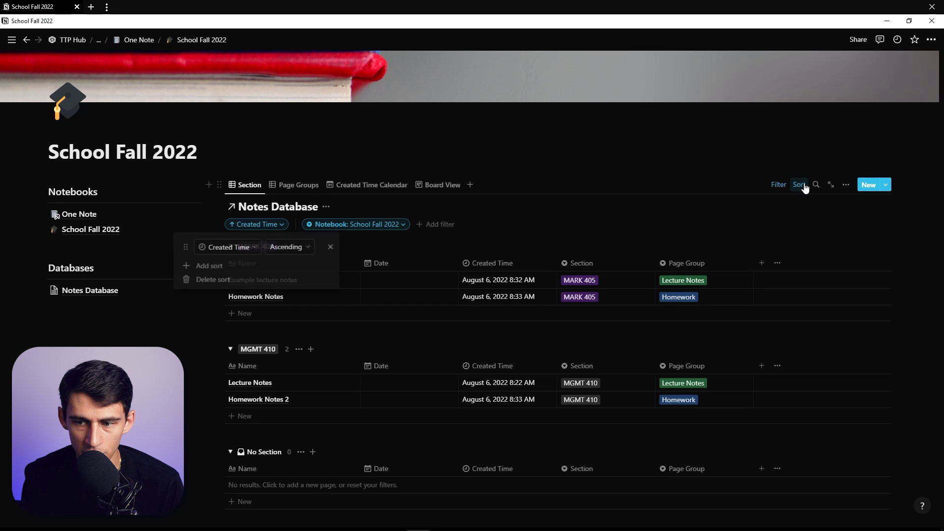
pyautogui.click(285, 245)
pyautogui.click(274, 276)
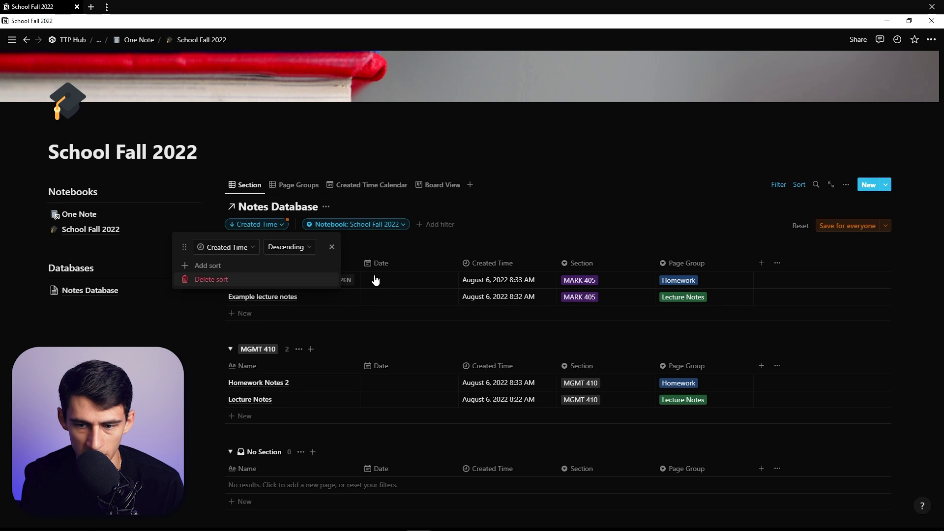
pyautogui.click(831, 227)
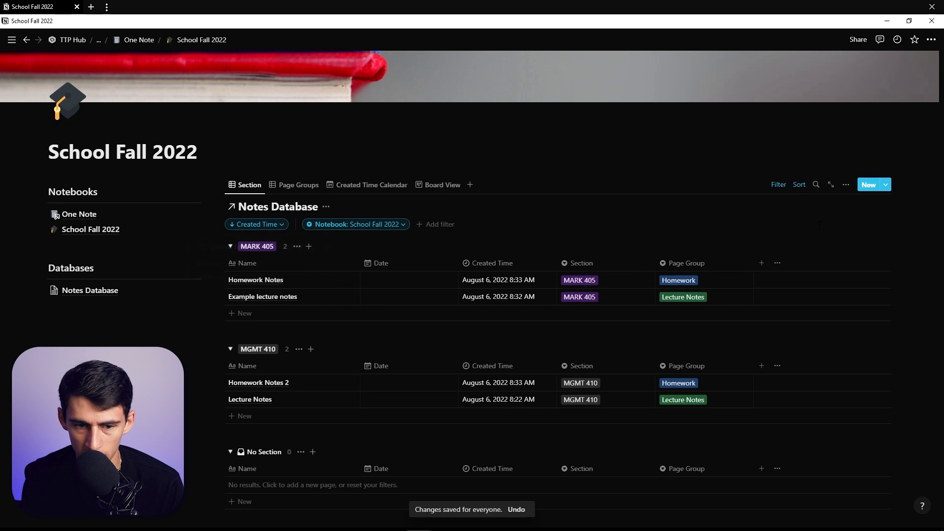
# - Review sorts on Page Groups, calendar and board views, and reorder the view tabs
pyautogui.click(307, 185)
pyautogui.click(799, 185)
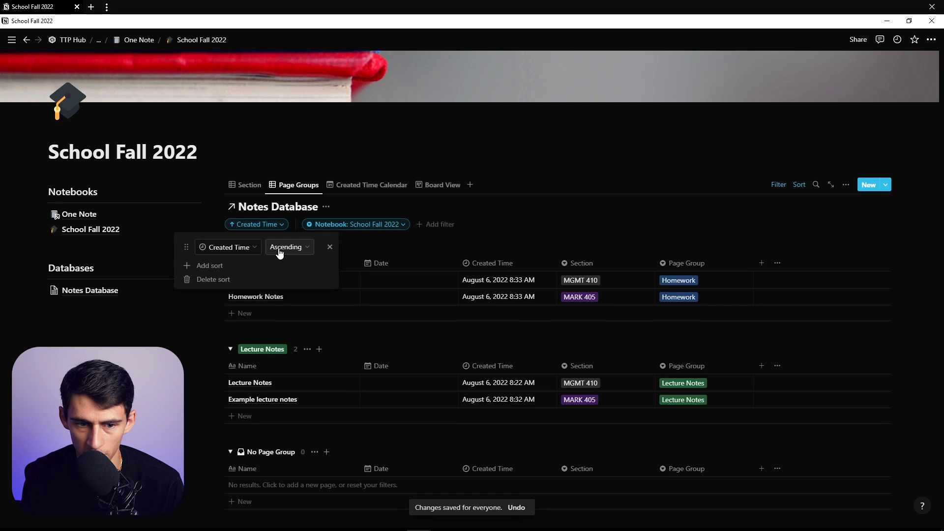
pyautogui.click(372, 185)
pyautogui.click(437, 185)
pyautogui.click(797, 186)
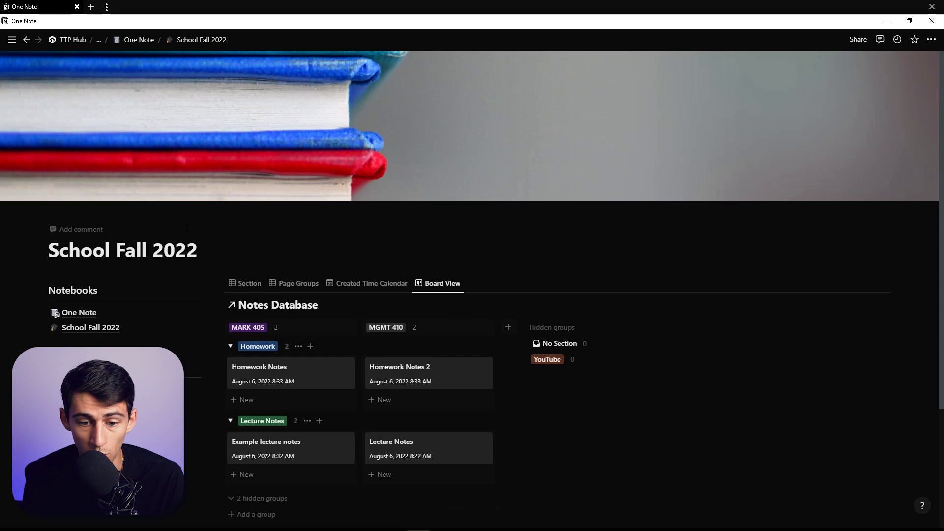
pyautogui.scroll(-2, 288, 141)
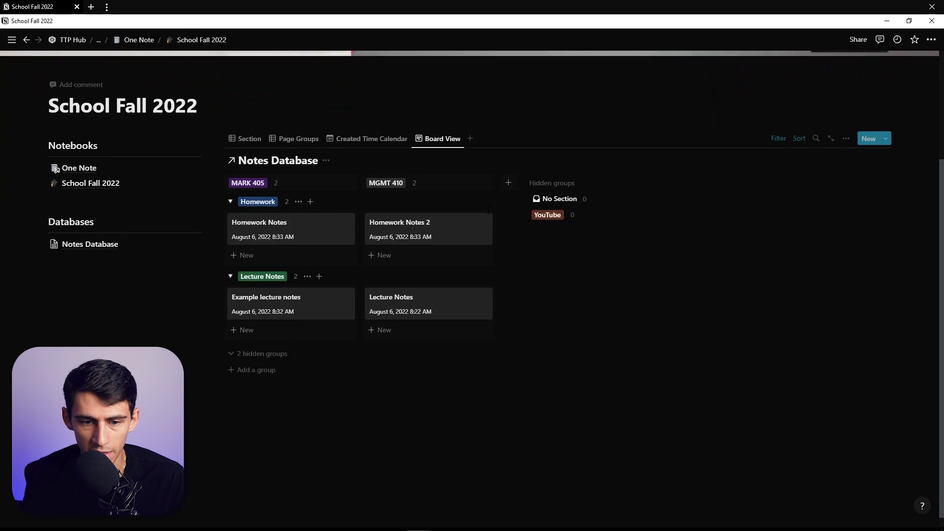
pyautogui.moveTo(422, 143); pyautogui.dragTo(347, 136)
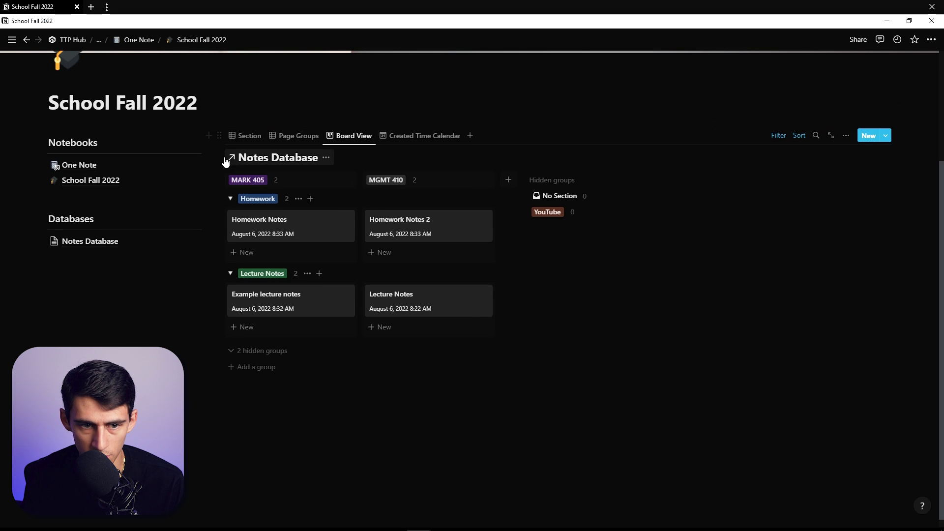
pyautogui.click(244, 136)
pyautogui.scroll(2, 101, 286)
# - Duplicate the School Fall 2022 page and rename the copy Rise Productive
pyautogui.rightClick(101, 286)
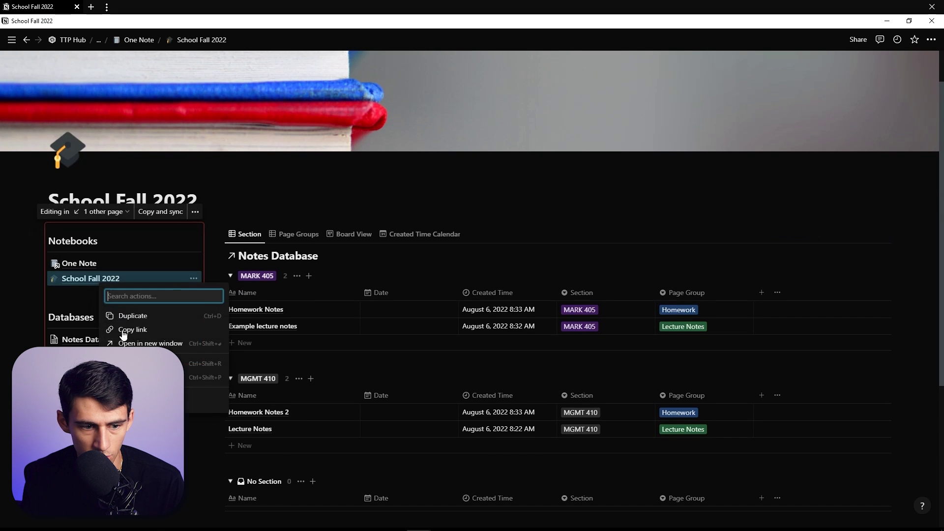
pyautogui.click(123, 315)
pyautogui.tripleClick(113, 246)
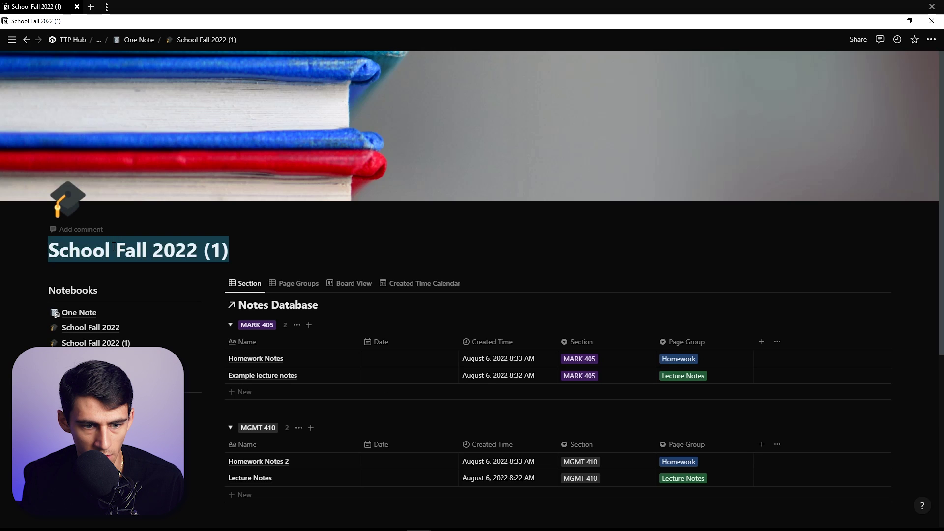
pyautogui.write('Rise Productive')
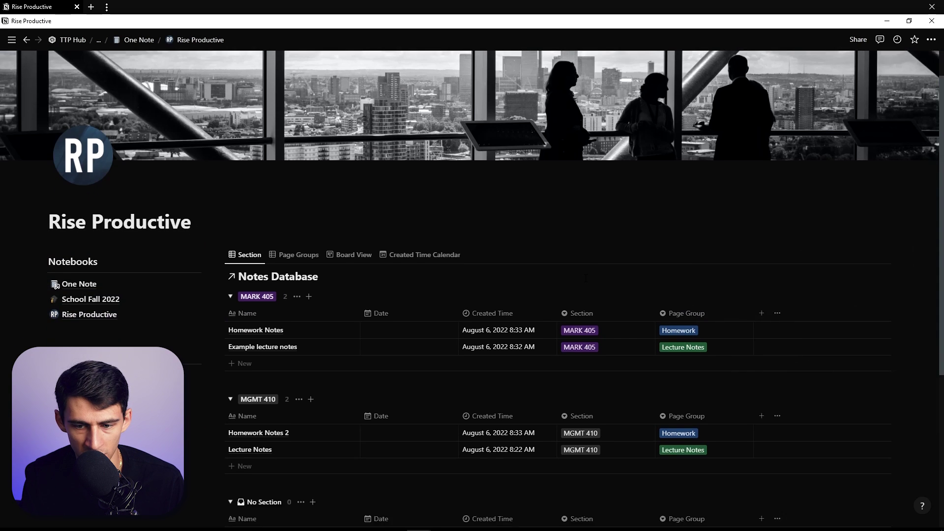
pyautogui.scroll(-1, 585, 278)
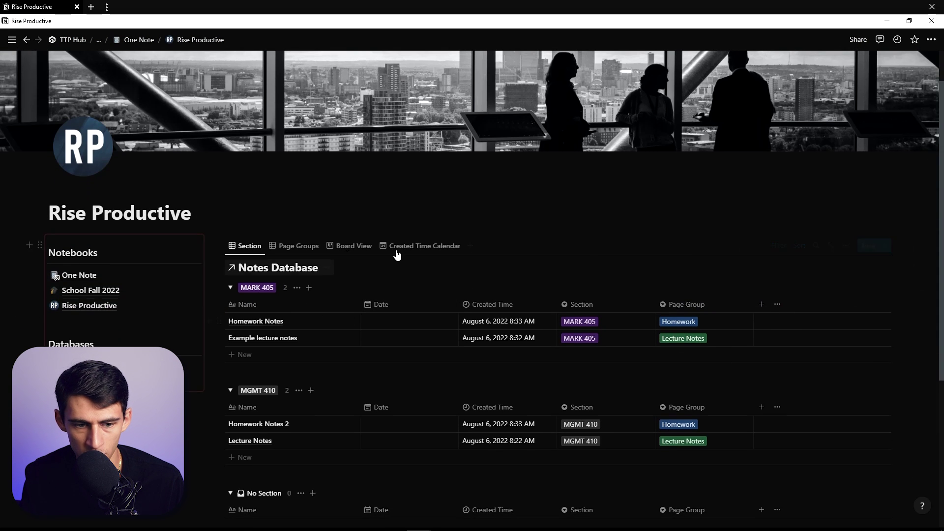
# - Change the table view's Notebook filter from School Fall 2022 to Rise Productive and save it for everyone
pyautogui.click(772, 244)
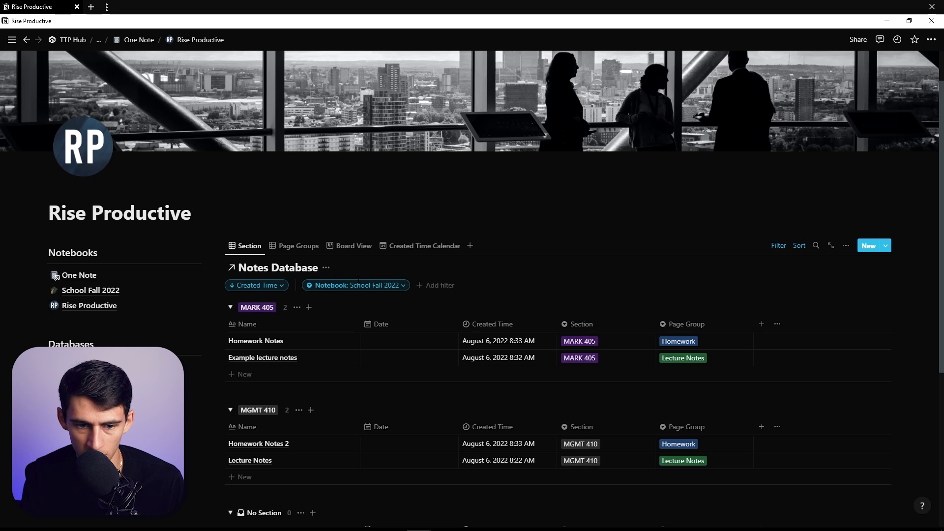
pyautogui.click(356, 285)
pyautogui.click(327, 333)
pyautogui.click(326, 347)
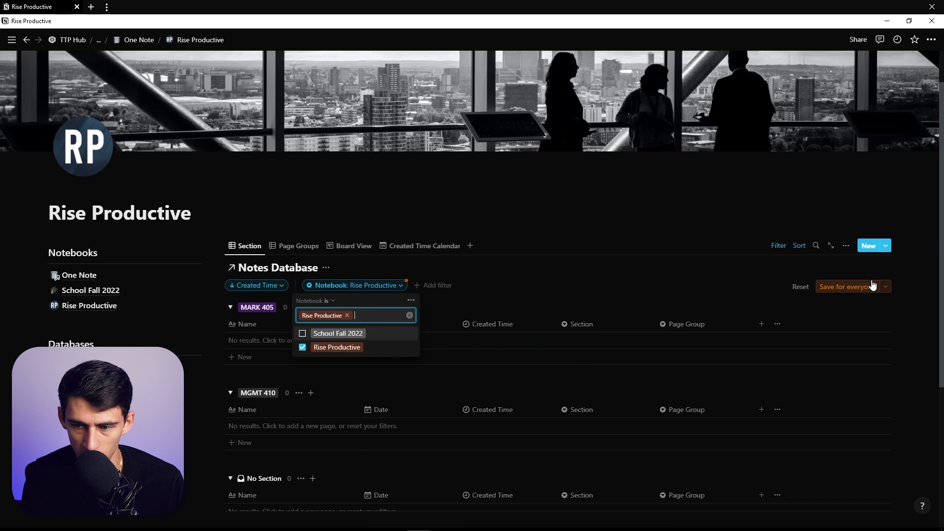
pyautogui.click(871, 286)
# - Check the Notebook filter on the Board View and Created Time Calendar view
pyautogui.click(353, 246)
pyautogui.click(364, 286)
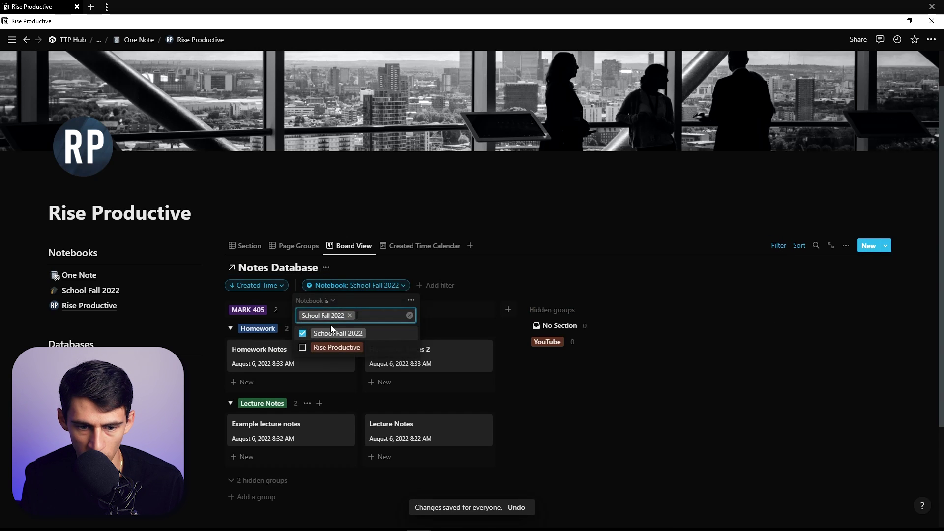
pyautogui.click(424, 245)
pyautogui.click(778, 246)
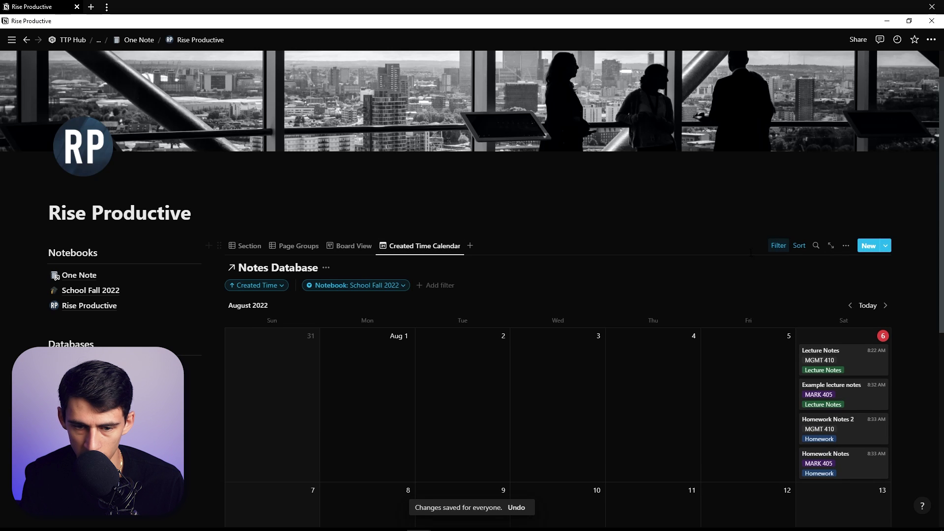
pyautogui.click(317, 286)
# - On the Board View, show the Scripts sub-group, hide Homework, Lecture Notes, MARK 405 and YouTube
pyautogui.click(354, 246)
pyautogui.scroll(-2, 590, 246)
pyautogui.click(846, 196)
pyautogui.click(835, 345)
pyautogui.click(879, 352)
pyautogui.click(879, 302)
pyautogui.click(879, 289)
pyautogui.click(762, 218)
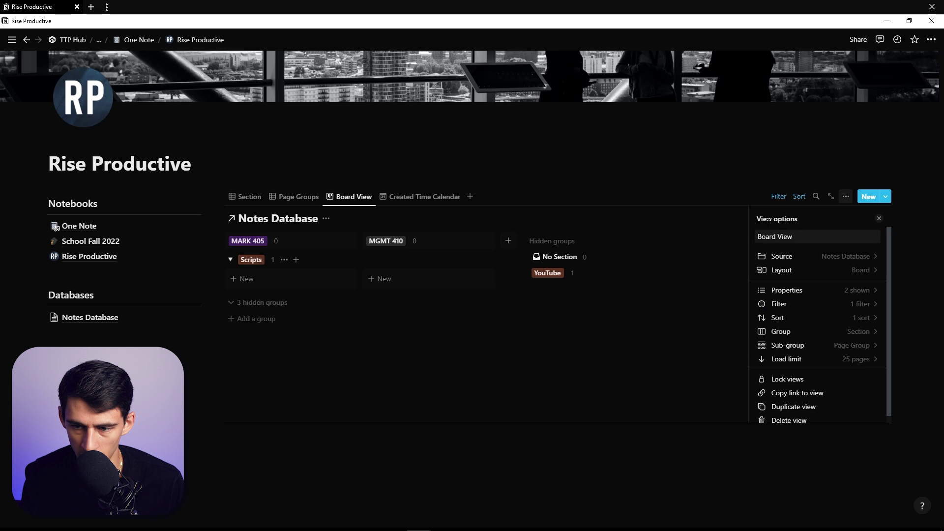
pyautogui.click(804, 333)
pyautogui.click(880, 365)
pyautogui.click(879, 303)
pyautogui.click(880, 316)
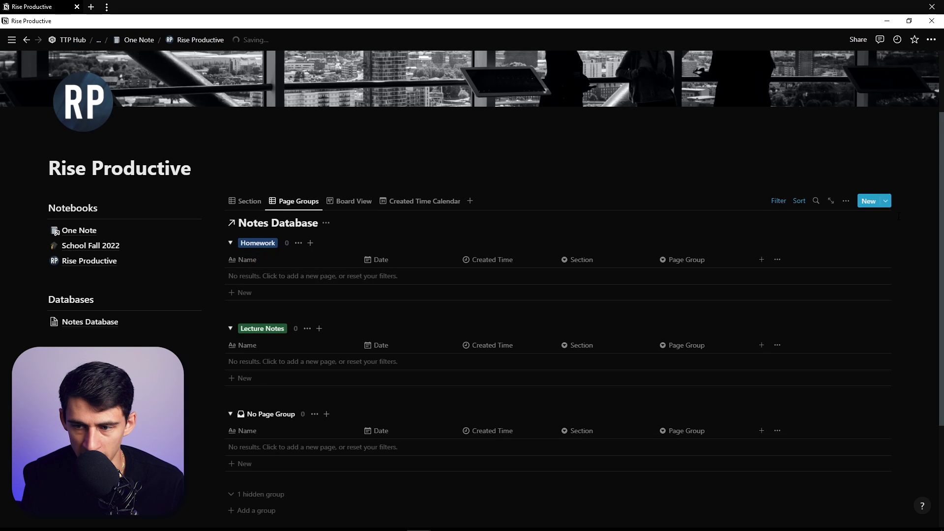
# - In the Page Groups view, show the Scripts group and hide Homework and Lecture Notes
pyautogui.click(845, 201)
pyautogui.click(781, 333)
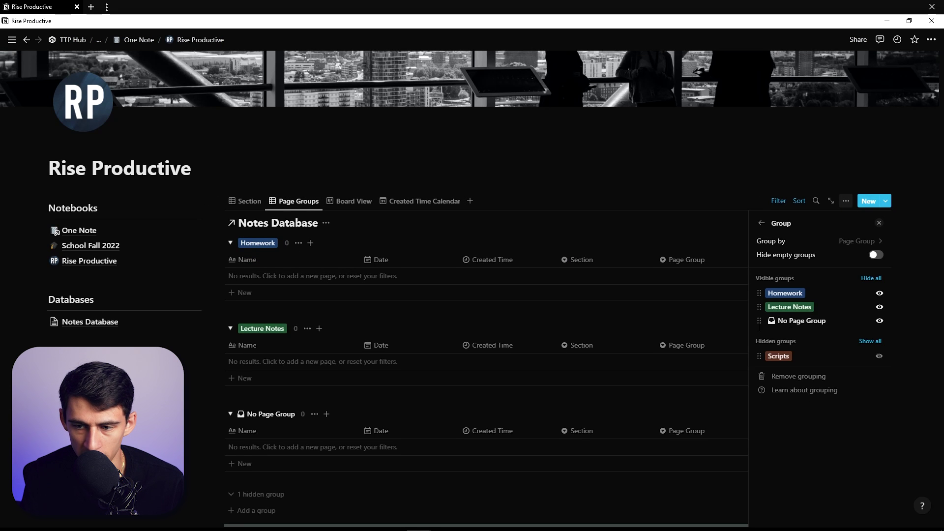
pyautogui.click(879, 356)
pyautogui.click(879, 293)
pyautogui.click(879, 294)
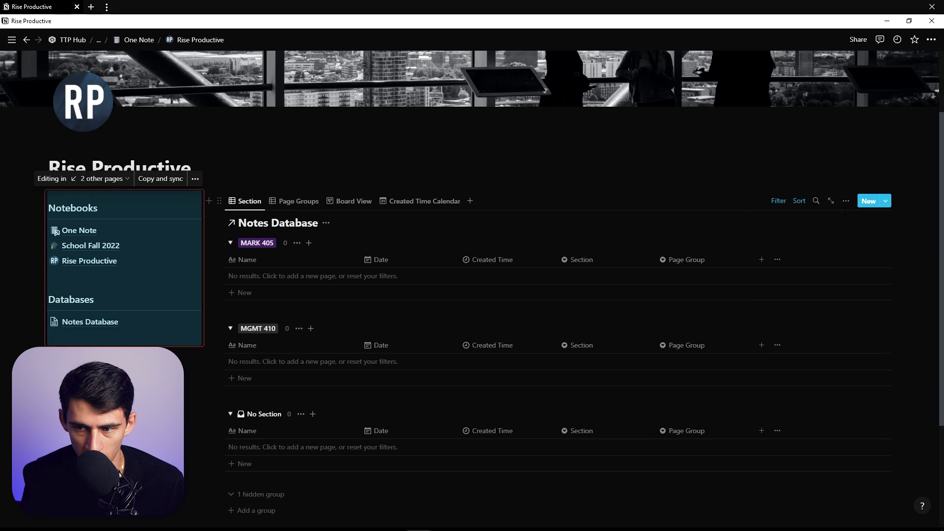
# - Hide the MGMT 410 group in the Section view, then go to School Fall 2022
pyautogui.click(845, 201)
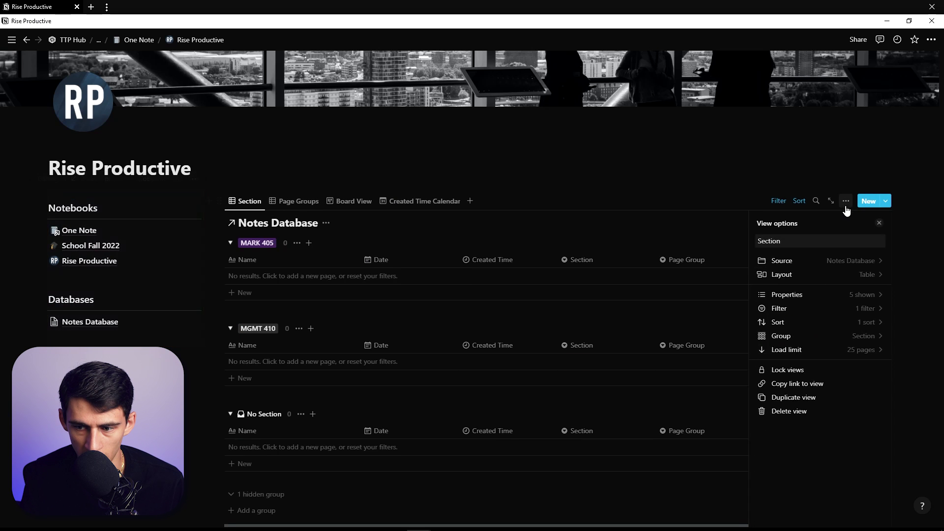
pyautogui.click(782, 337)
pyautogui.click(880, 307)
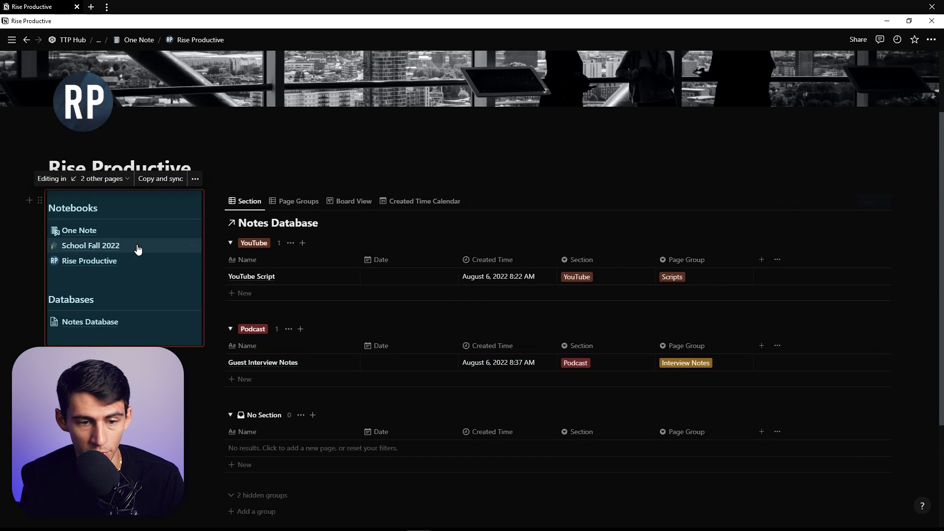
pyautogui.click(137, 249)
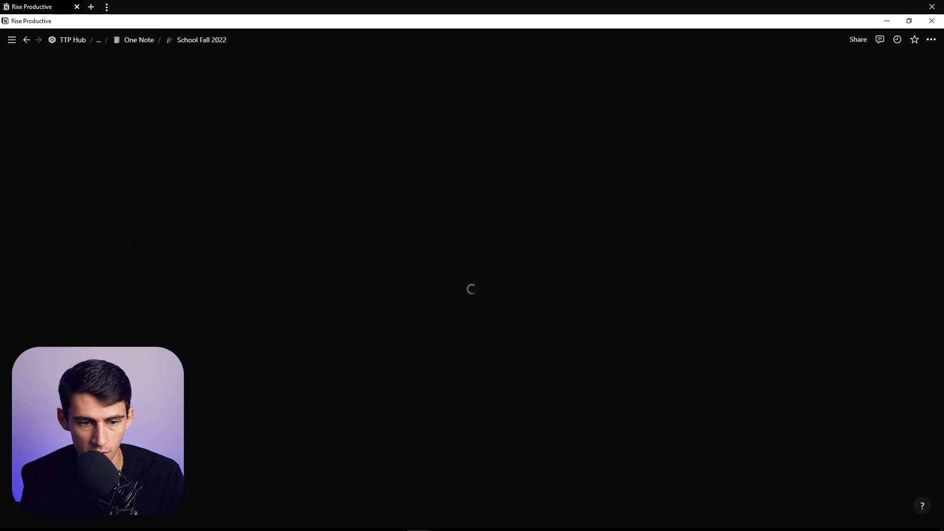
# - Review School Fall 2022's Page Groups and Created Time Calendar views
pyautogui.scroll(-2, 268, 260)
pyautogui.scroll(-1, 364, 264)
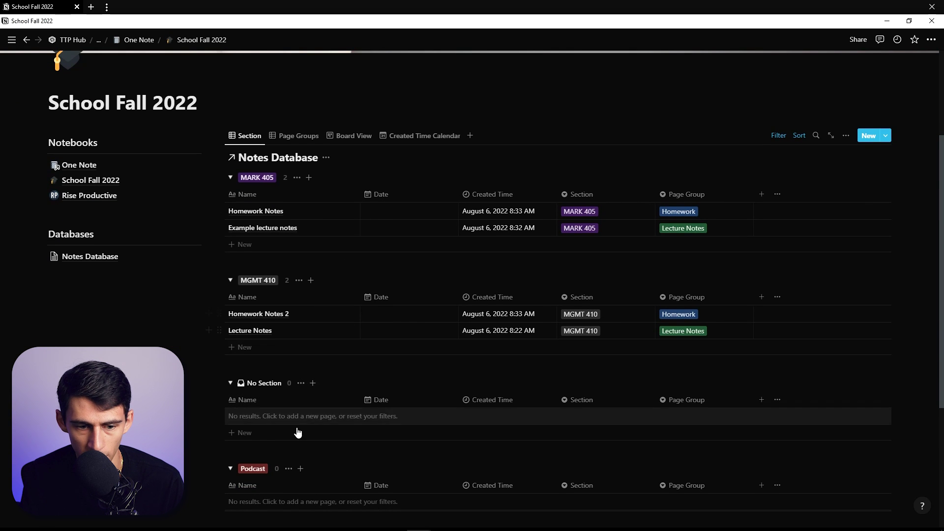
pyautogui.click(298, 136)
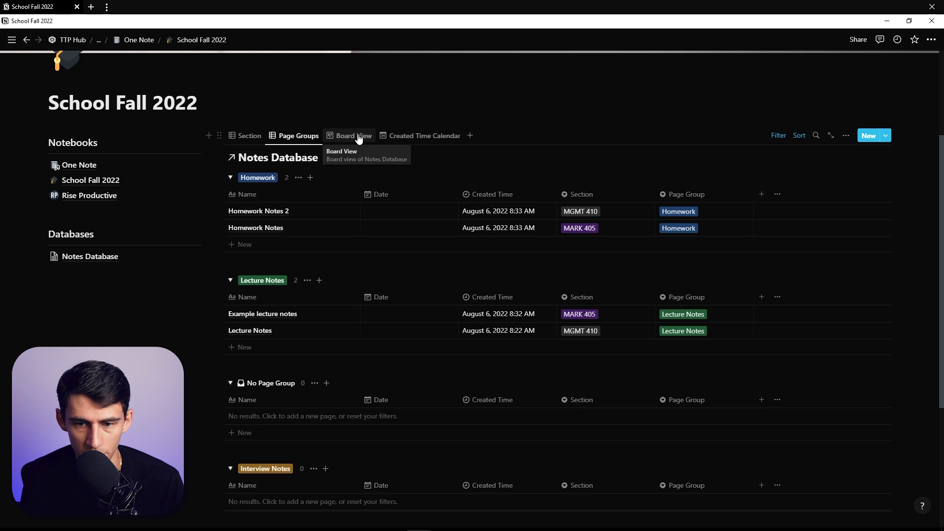
pyautogui.press('Escape')
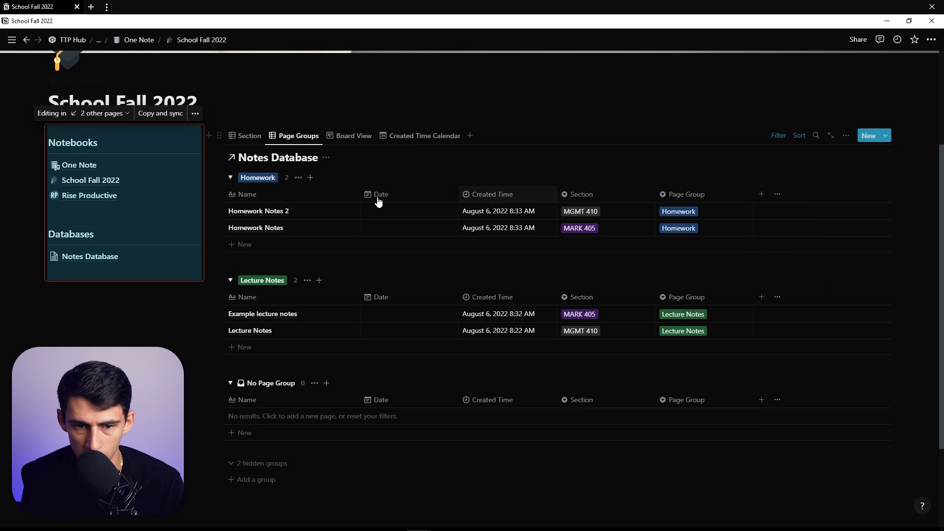
pyautogui.click(400, 138)
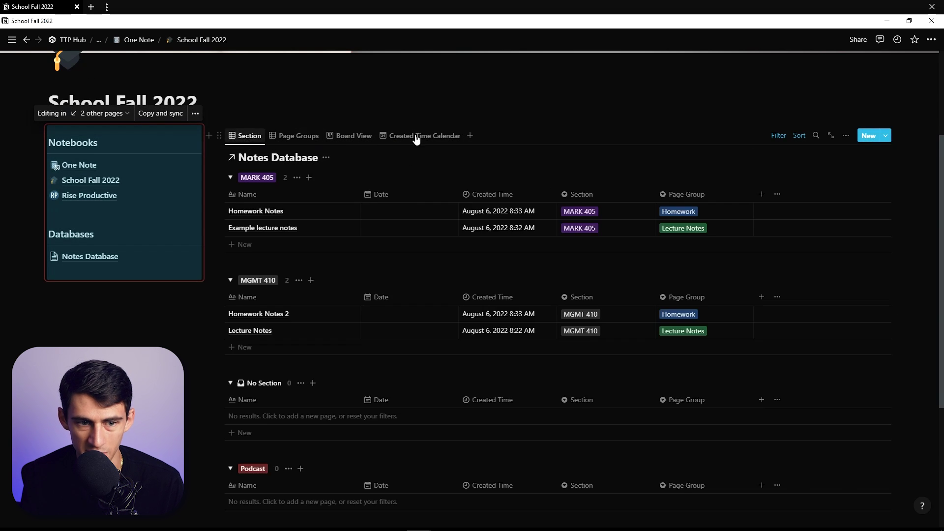
# - Go to the One Note page listing all notes grouped by notebook
pyautogui.scroll(1, 100, 219)
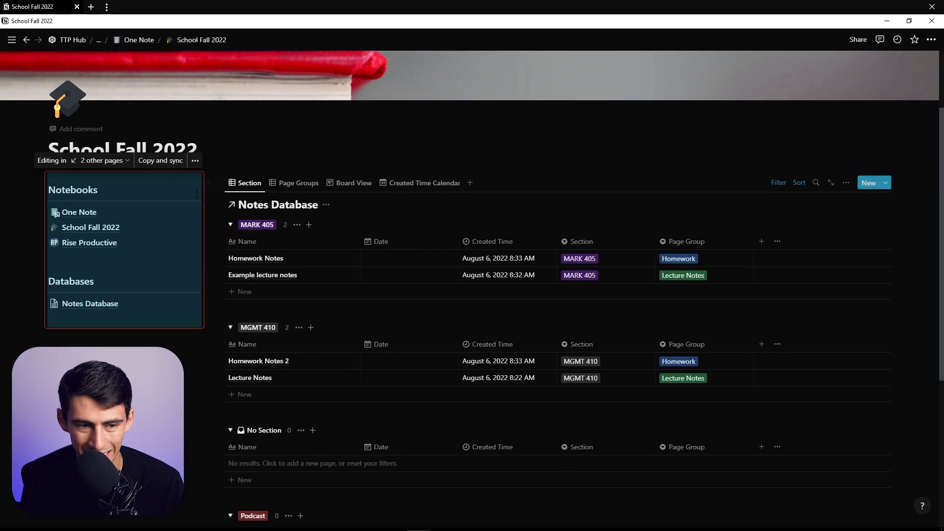
pyautogui.click(79, 214)
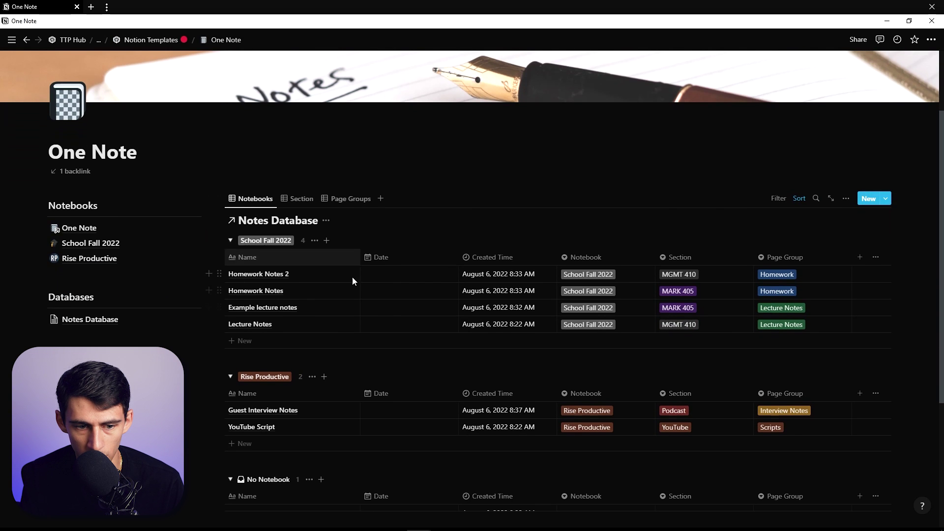
pyautogui.scroll(-2, 300, 327)
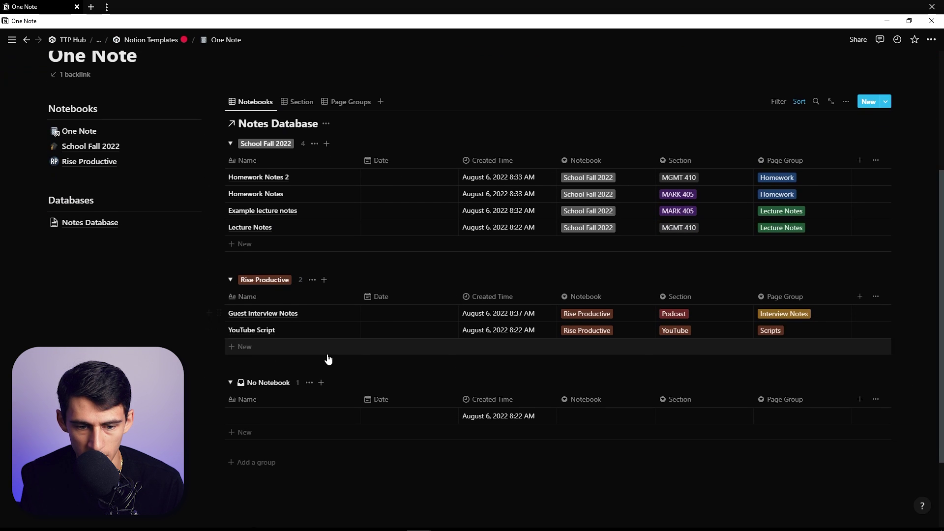